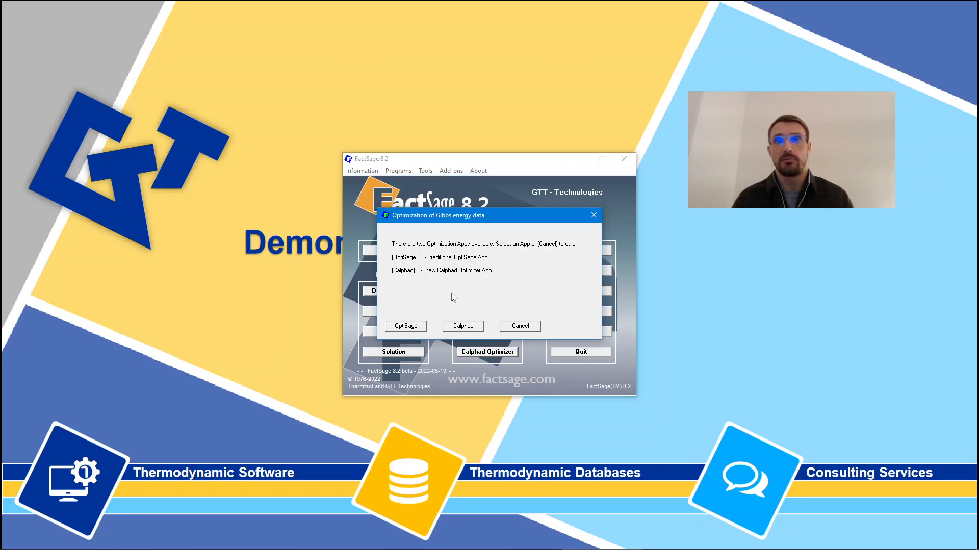
Step: Launch the new Calphad Optimizer app from the Gibbs energy optimization choices and maximize its window
left_click(480, 331)
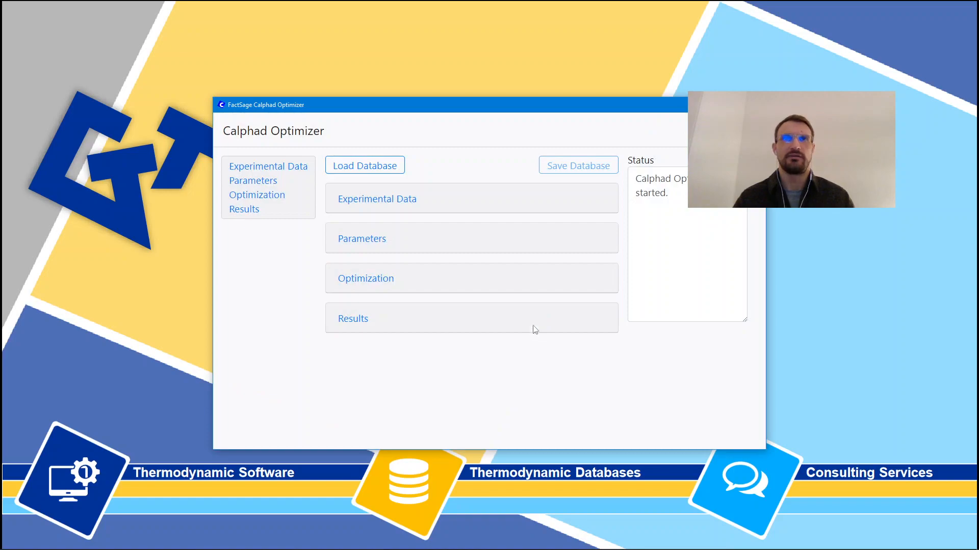
double_click(515, 110)
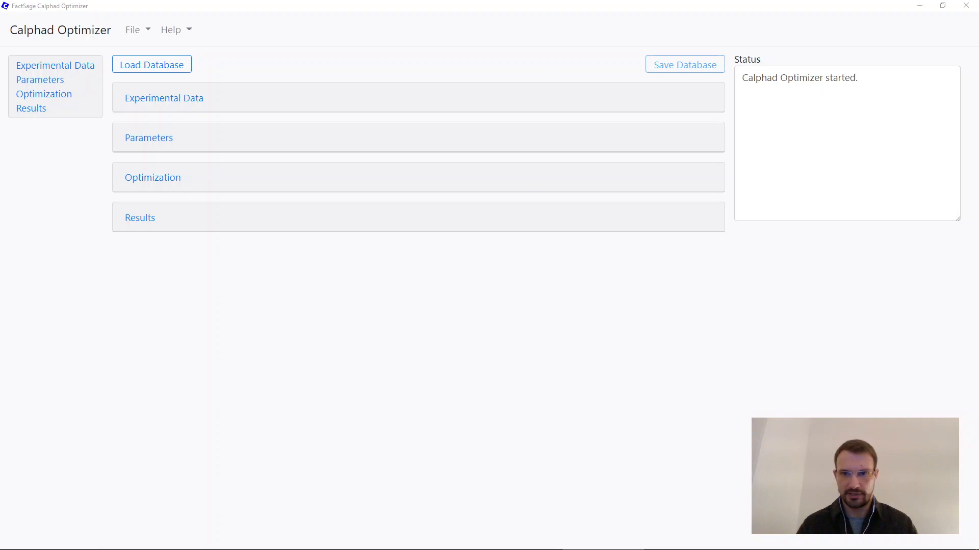
left_click(330, 74)
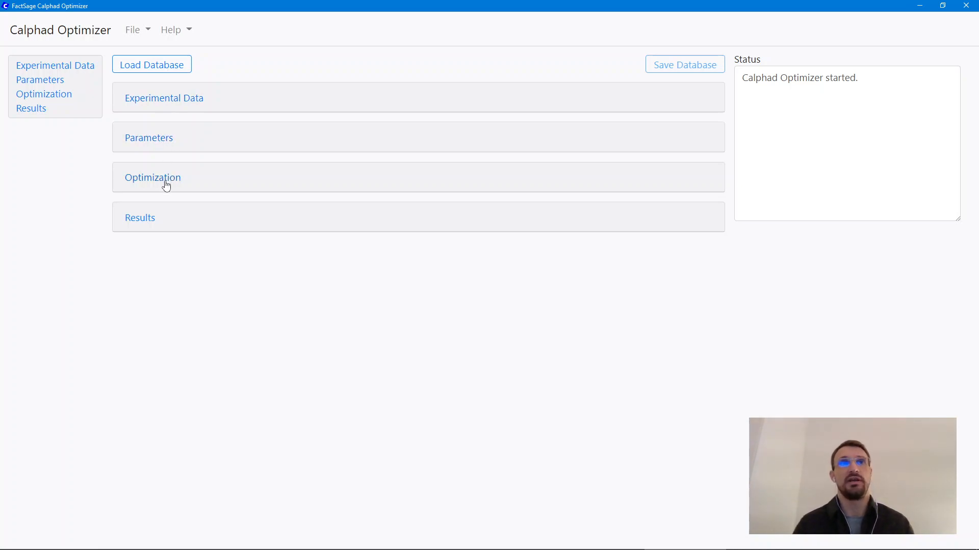
Step: Load the example database NaCl-SrCl2.dat from the CalphadOptimizer examples folder
left_click(179, 68)
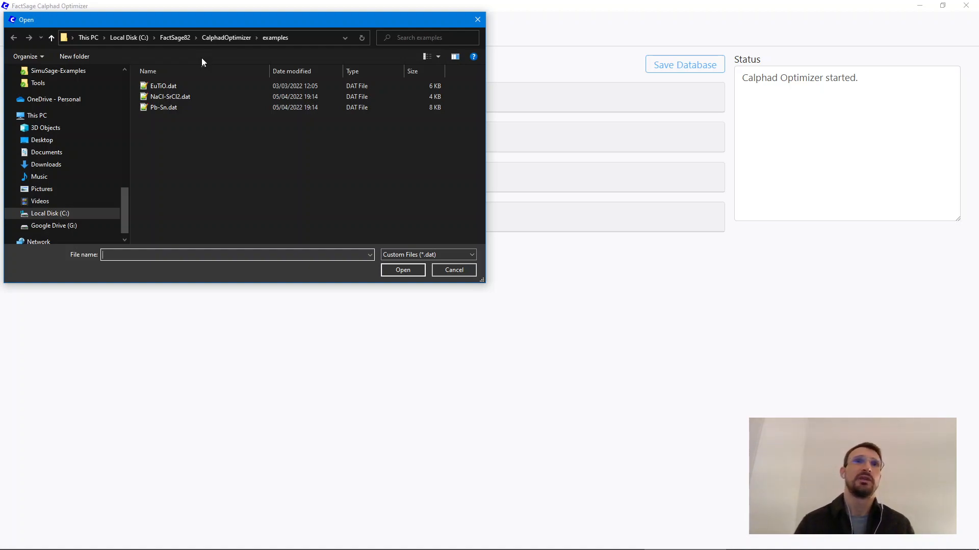
left_click(198, 99)
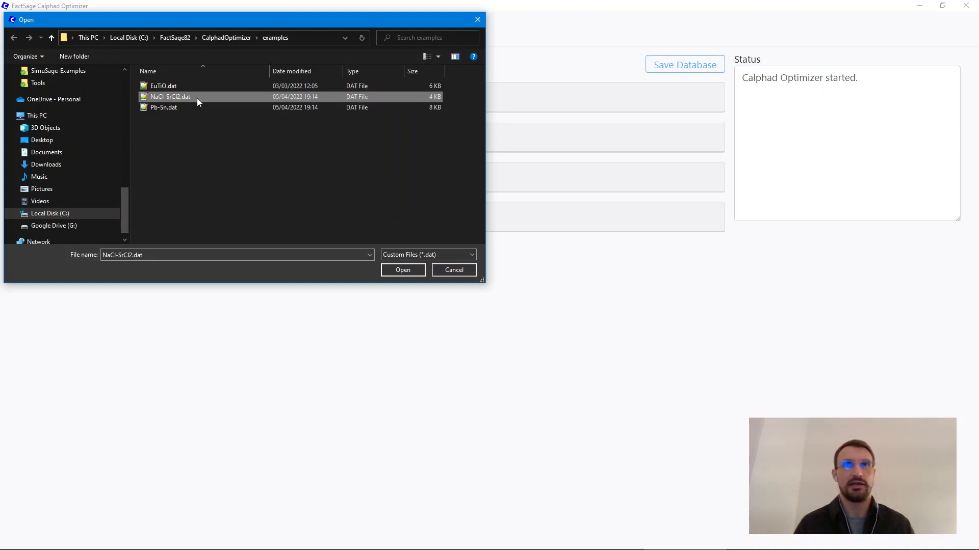
double_click(198, 98)
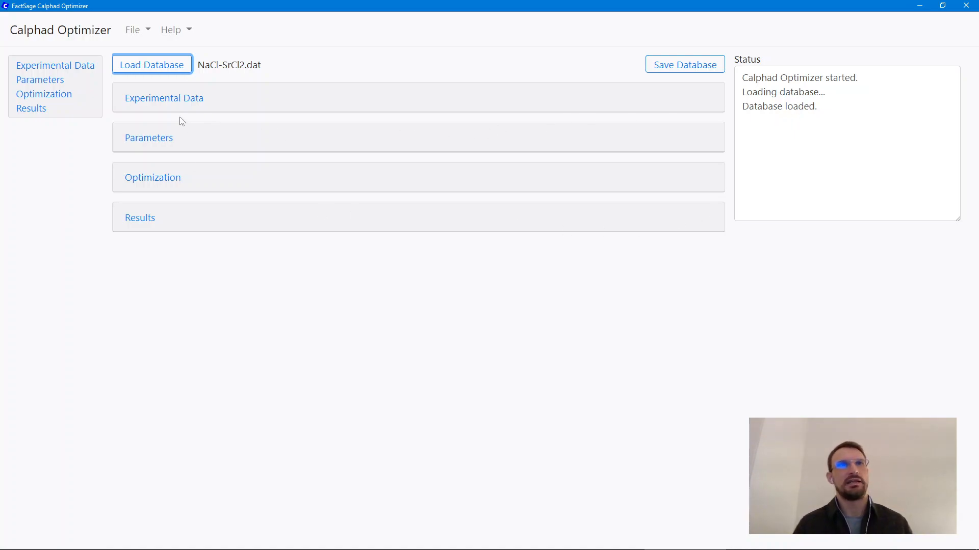
Step: Create a new experimental data group named "Test experiments"
left_click(161, 104)
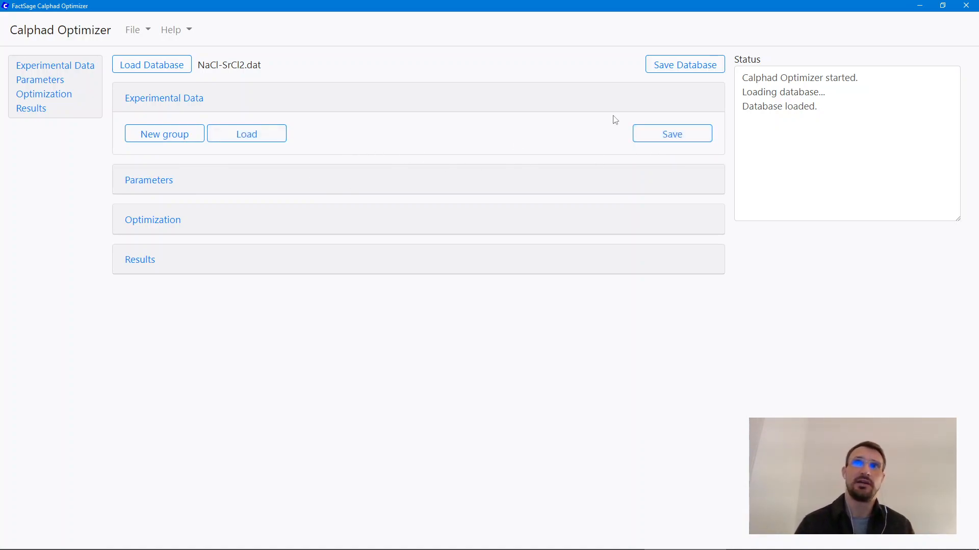
left_click(183, 138)
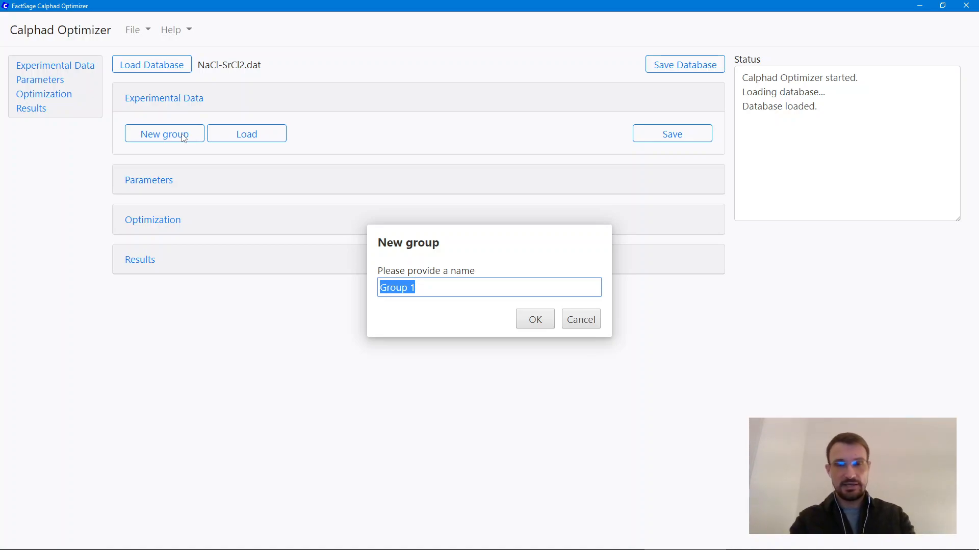
type("Te")
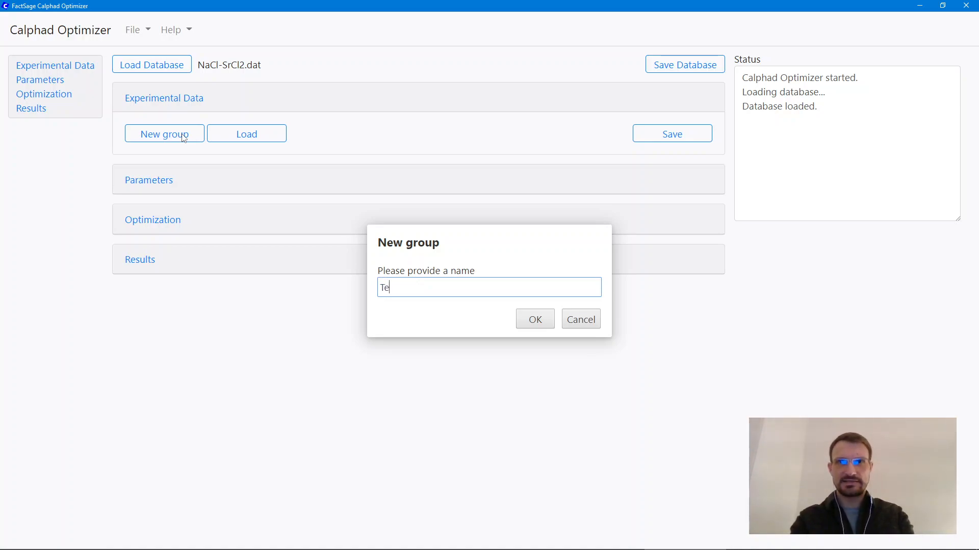
type("st exo")
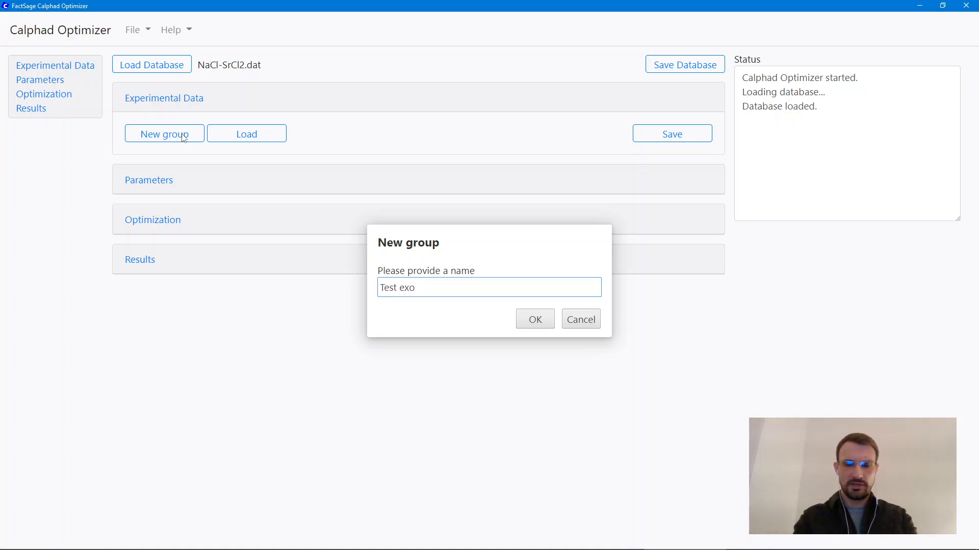
key("BackSpace")
type("periments")
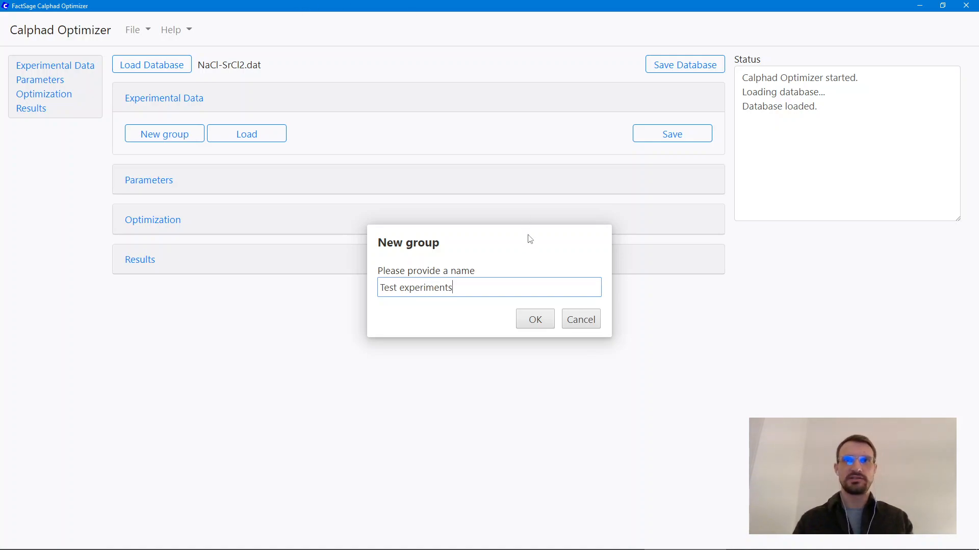
left_click(535, 322)
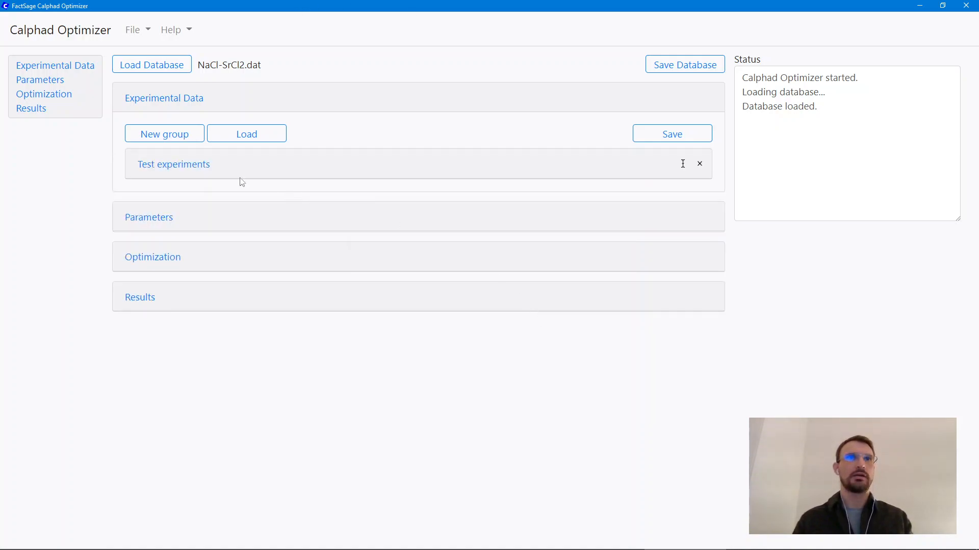
Step: Expand the Test experiments group and enlarge its list of selectable phases to show every phase
left_click(189, 169)
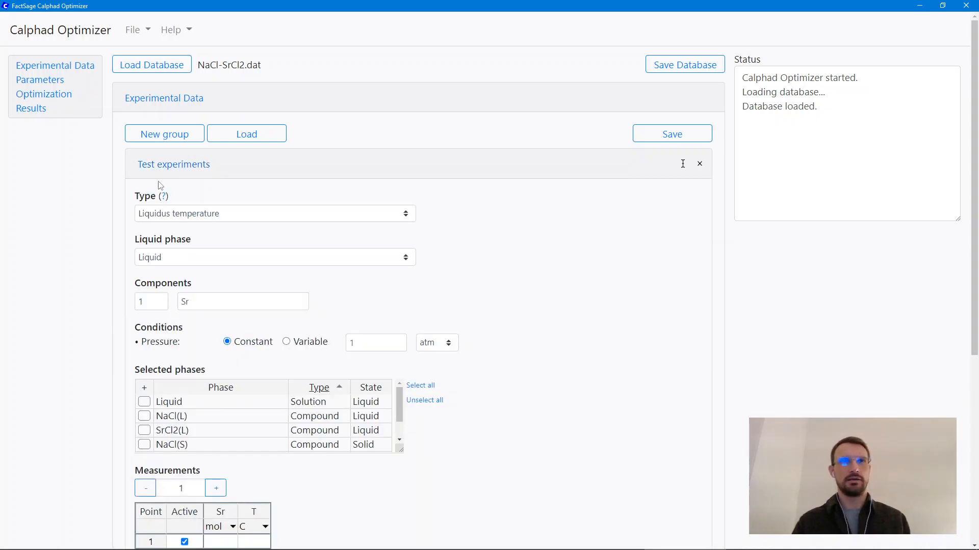
scroll(115, 217, "down", 1)
scroll(115, 218, "down", 1)
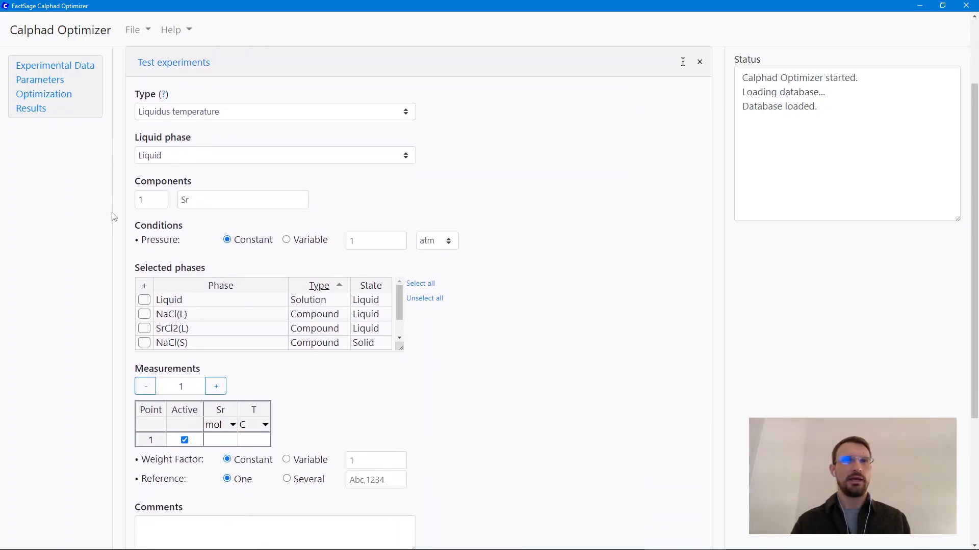
mouse_move(176, 114)
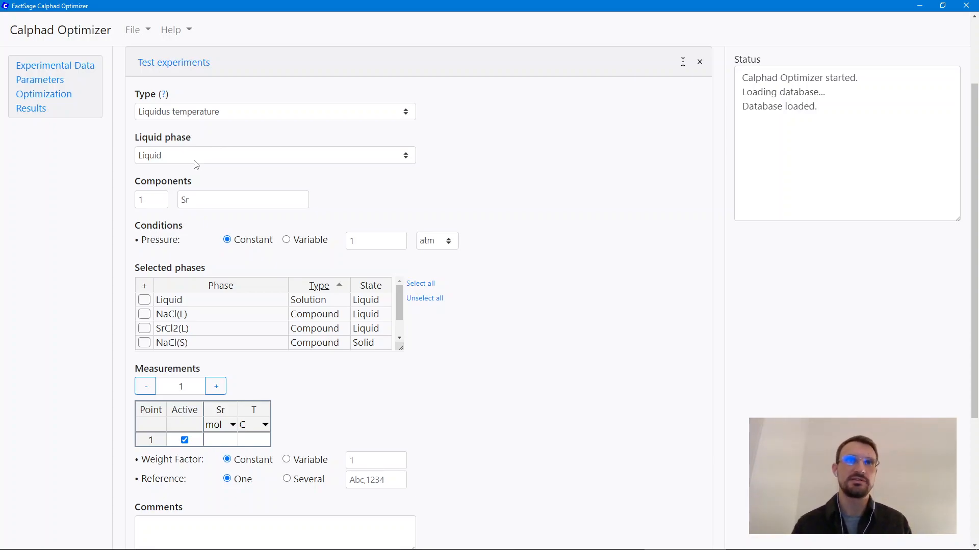
left_click(215, 201)
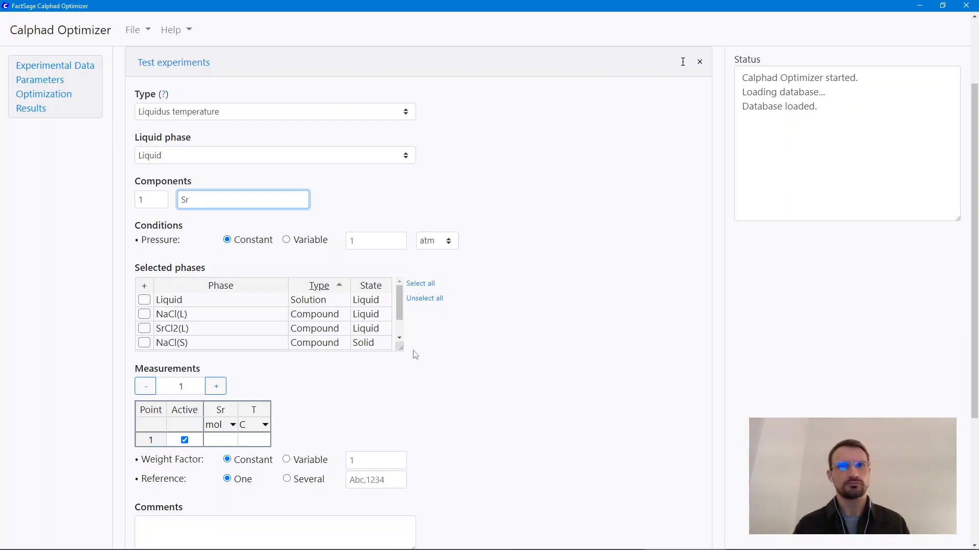
left_click_drag(400, 344, 401, 381)
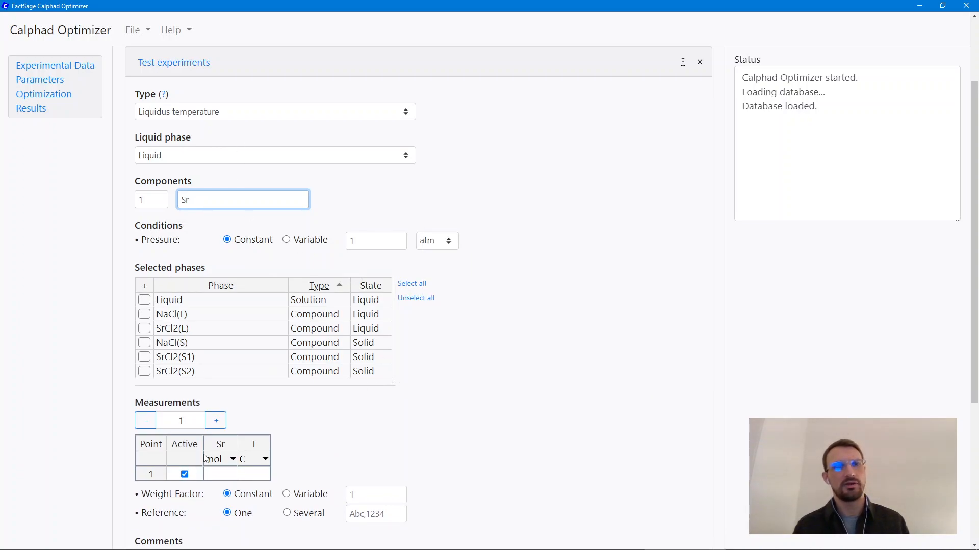
Step: Increase the number of measurement points in the Test experiments group to 4
left_click(218, 422)
left_click(219, 422)
left_click(220, 423)
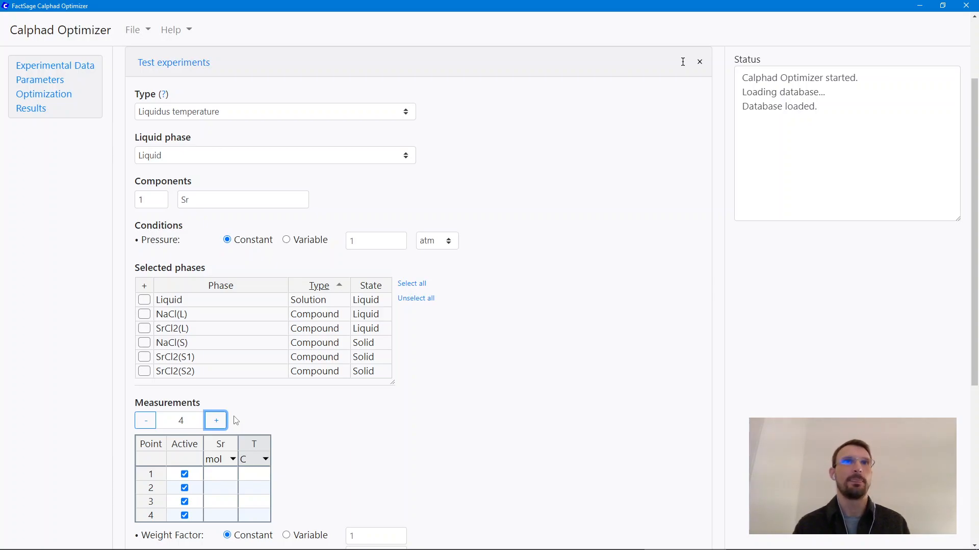
scroll(311, 410, "down", 4)
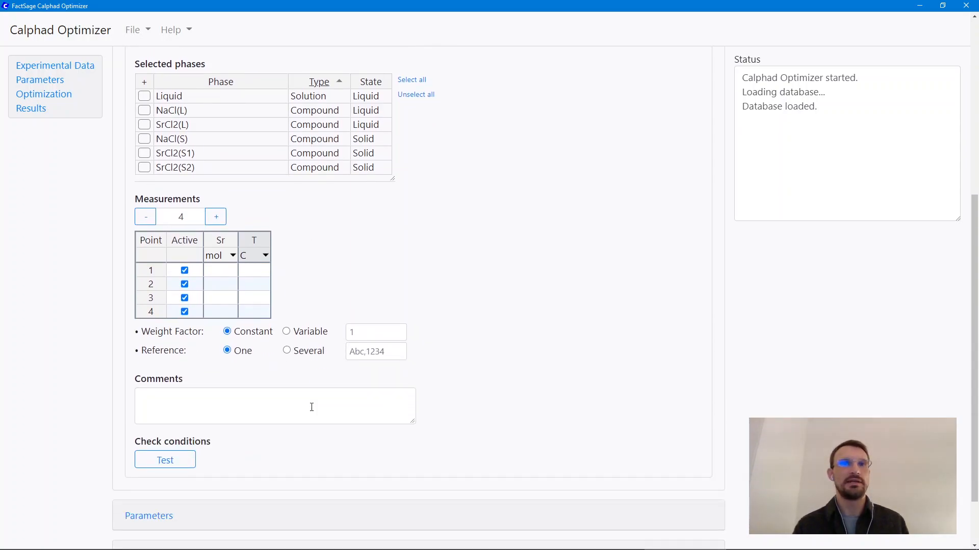
scroll(312, 407, "up", 6)
Step: Change the experiment type to Solidus temperature, accepting the loss of unsaved data
mouse_move(234, 227)
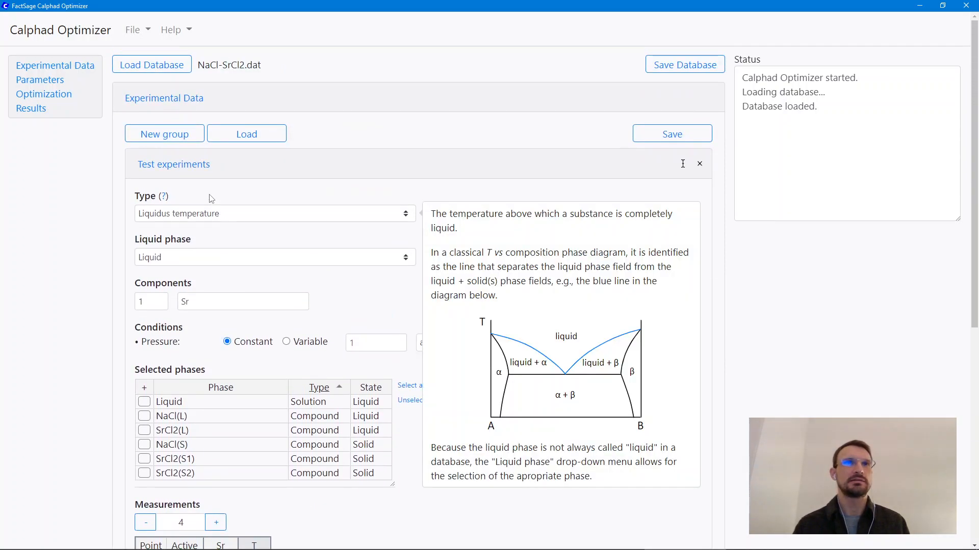
left_click(219, 215)
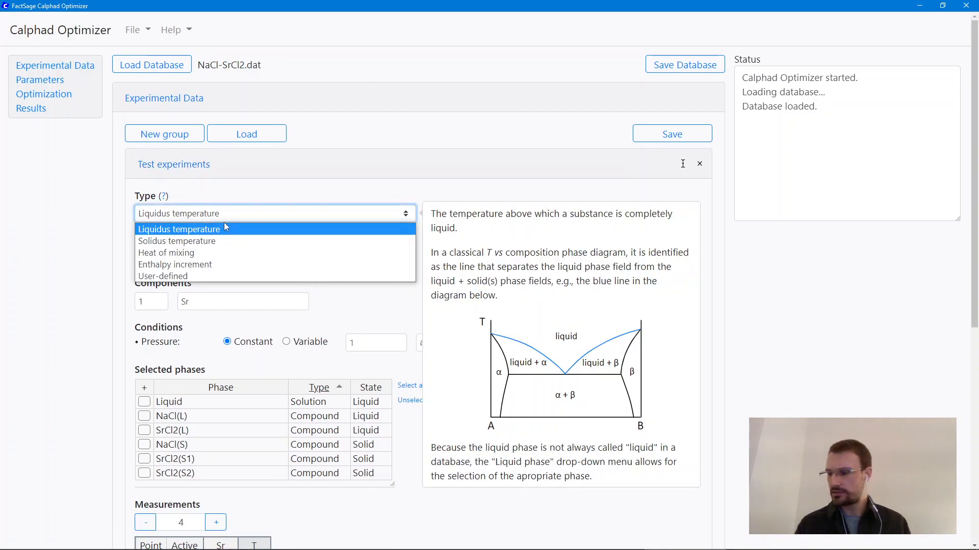
left_click(242, 241)
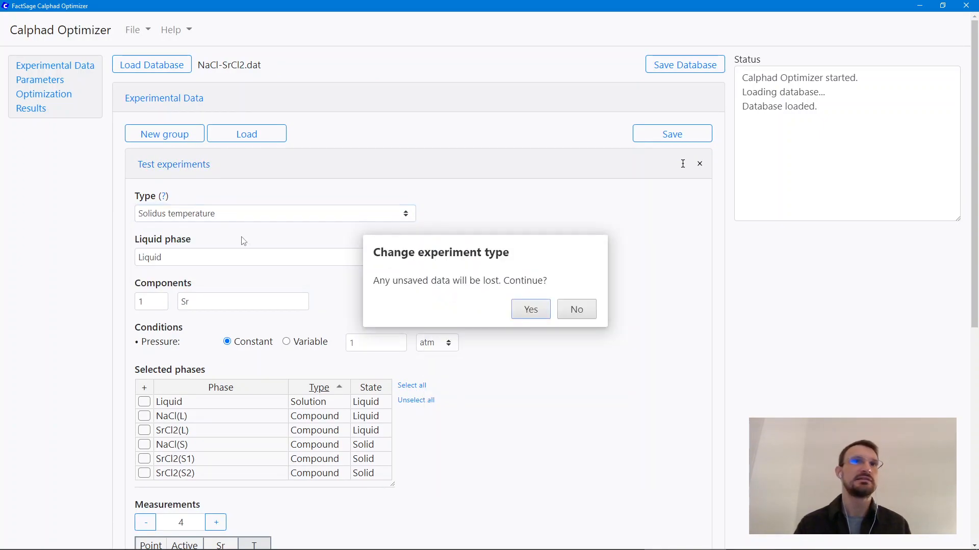
left_click(531, 309)
scroll(418, 287, "down", 3)
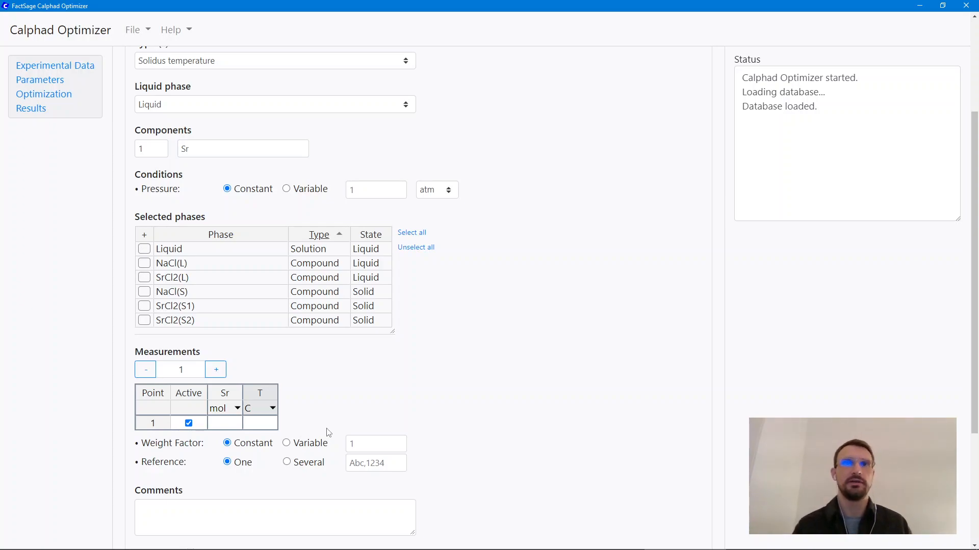
scroll(431, 350, "up", 2)
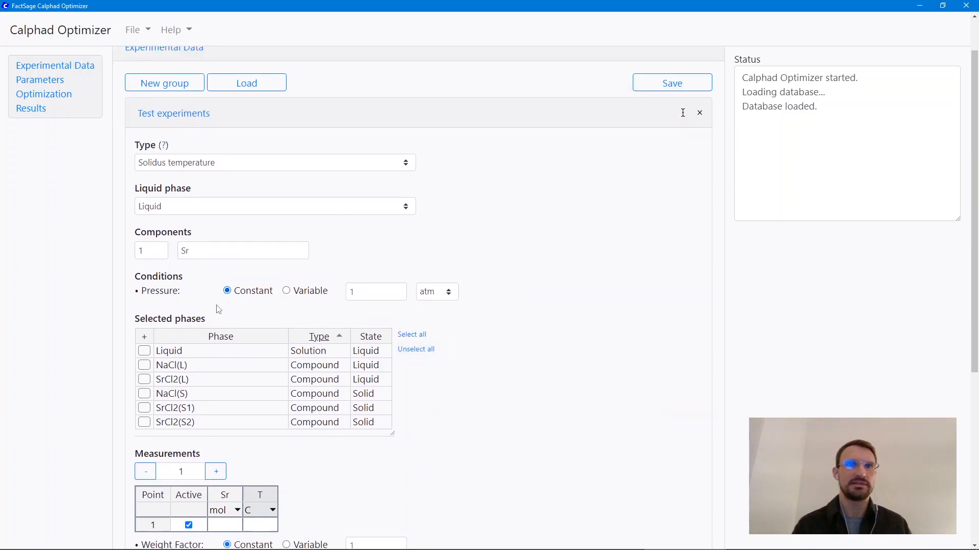
Step: Change the experiment type of the Test experiments group to Heat of mixing, accepting the loss of unsaved data
mouse_move(261, 162)
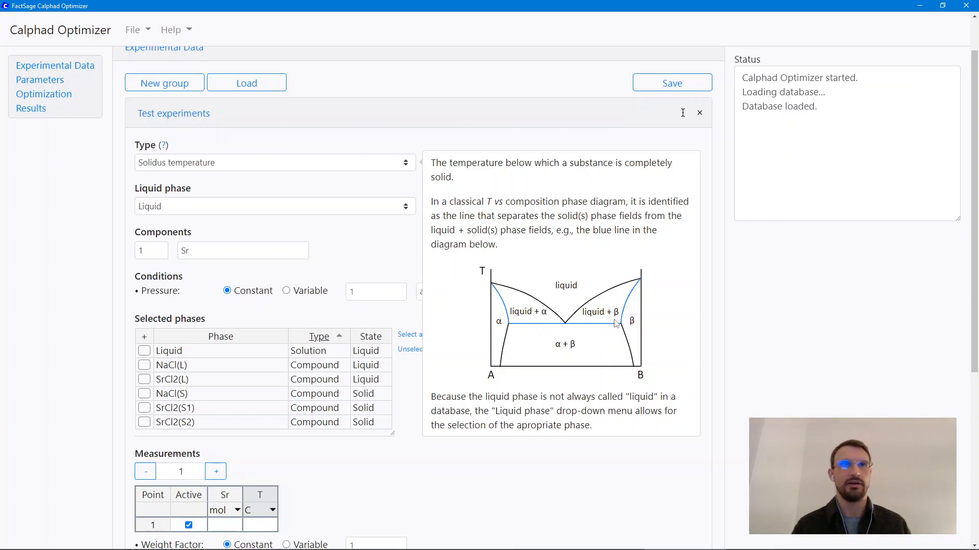
left_click(327, 168)
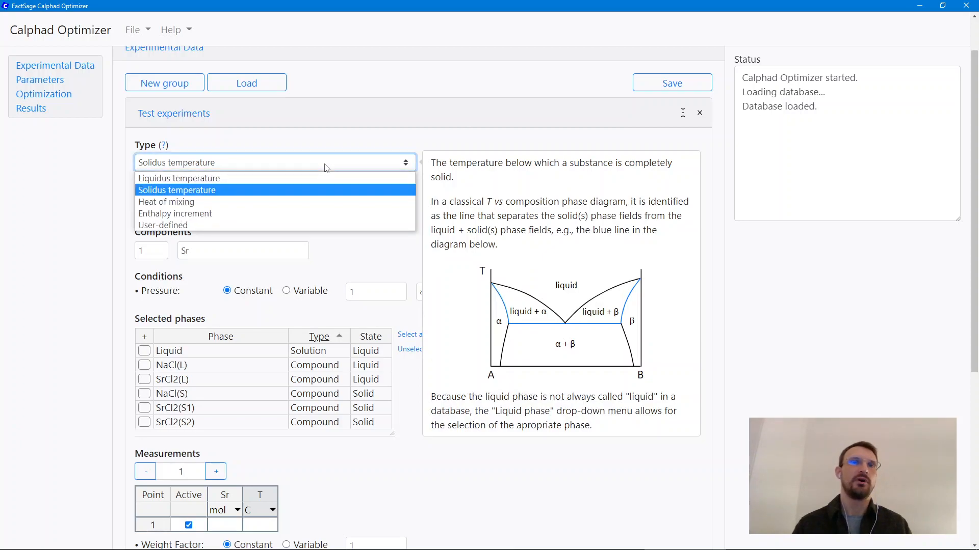
left_click(343, 203)
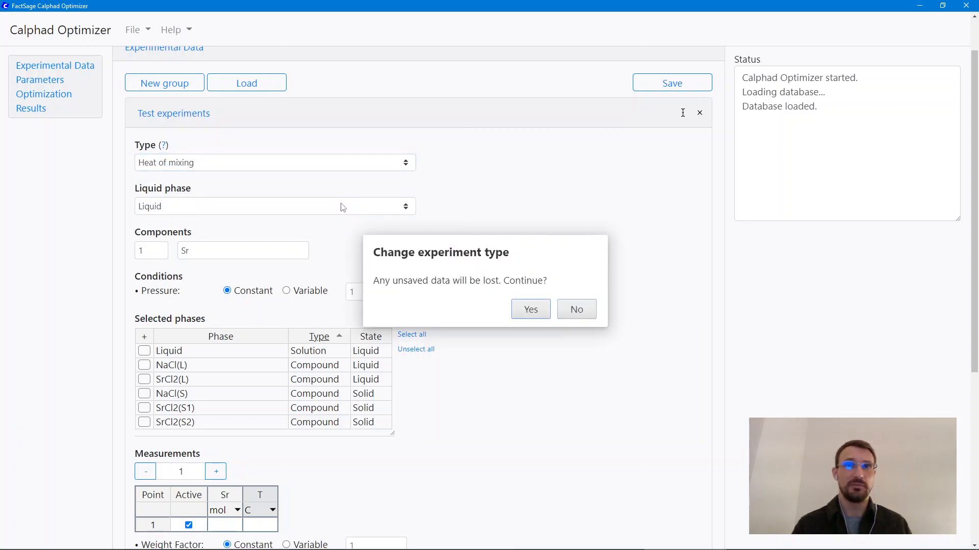
left_click(526, 307)
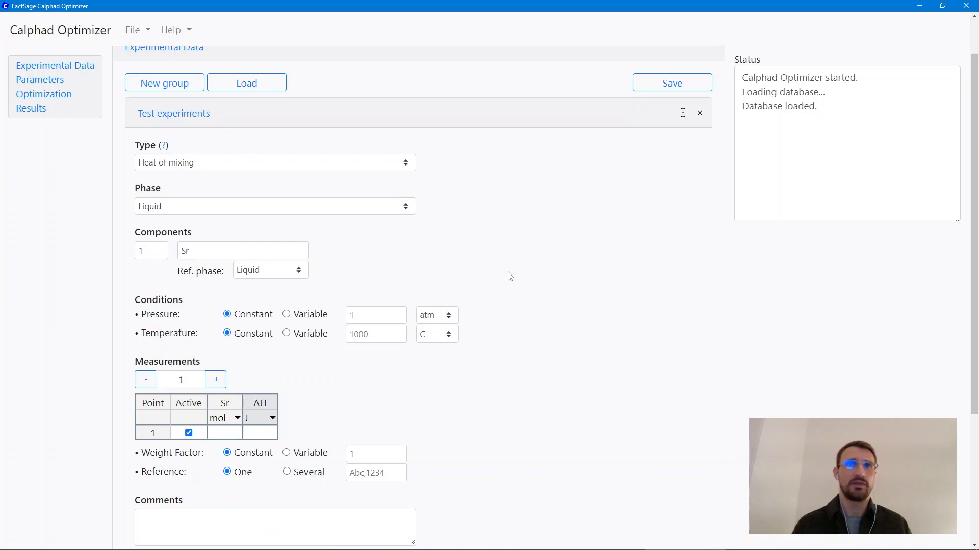
mouse_move(391, 176)
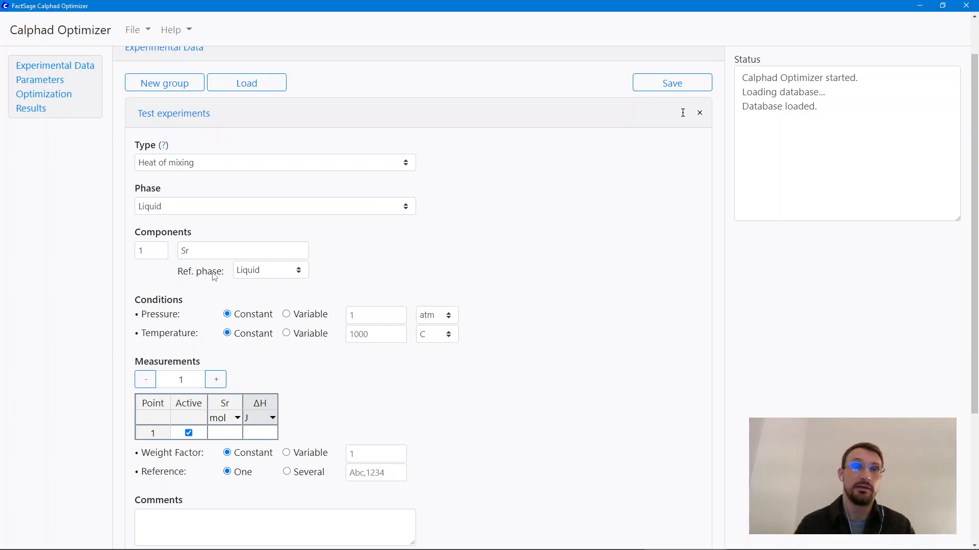
Step: Set the number of components to 2 and the first component's reference phase to NaCl(L)
left_click(161, 248)
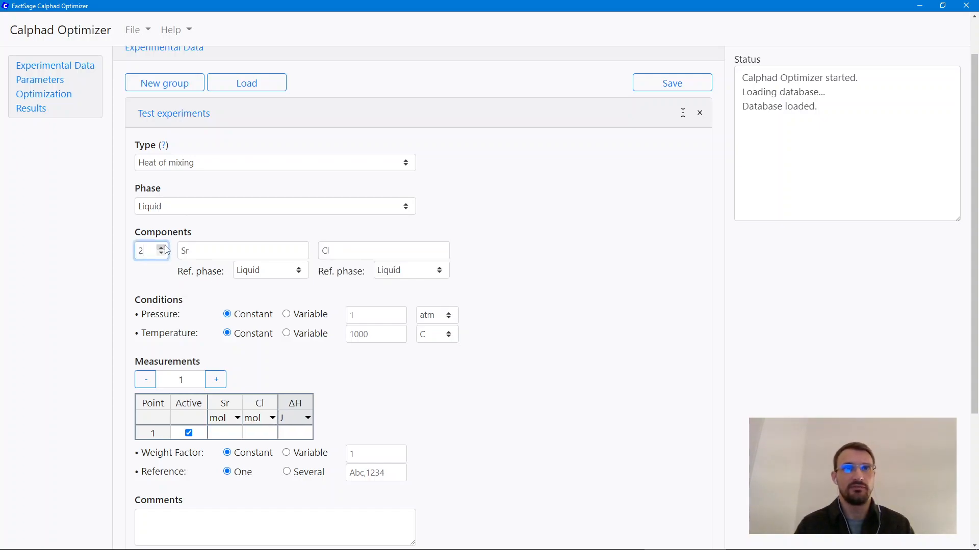
left_click(267, 275)
left_click(271, 295)
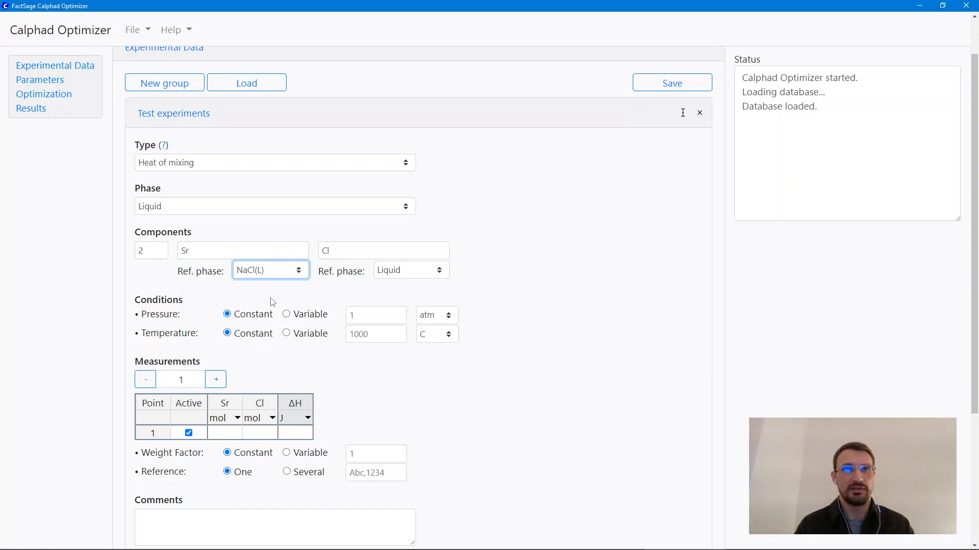
Step: Name the first component NaCl and the second component SrCl2
double_click(252, 253)
type("NaCl")
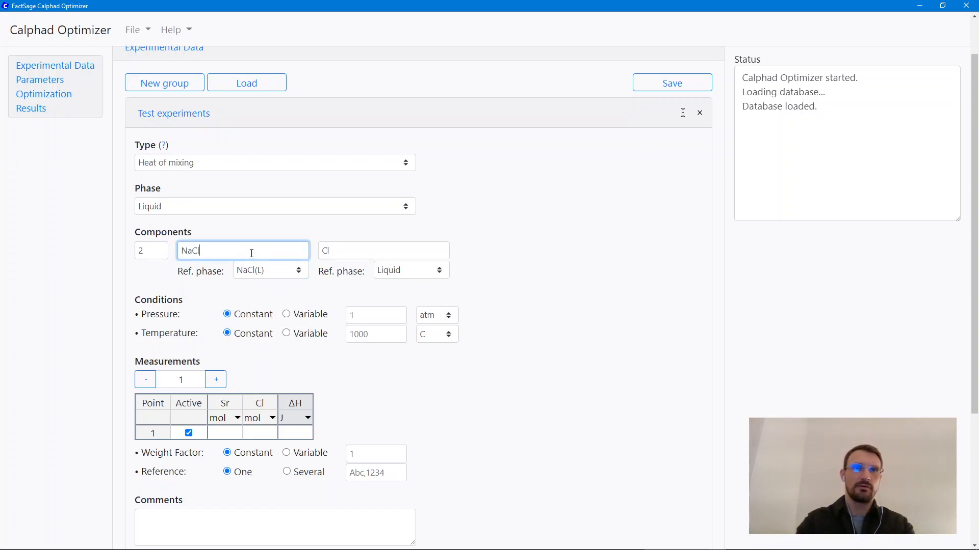
key("Tab")
key("Tab")
type("S")
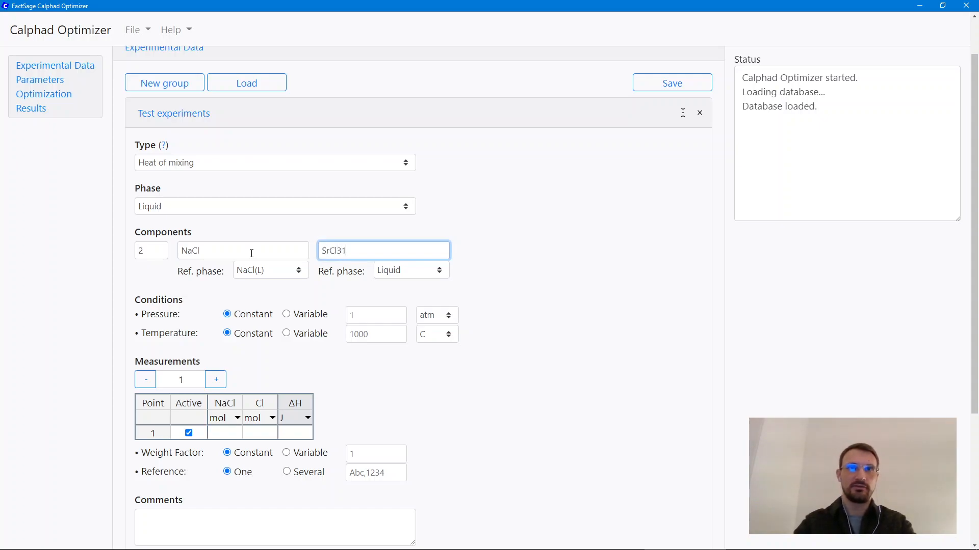
key("Tab")
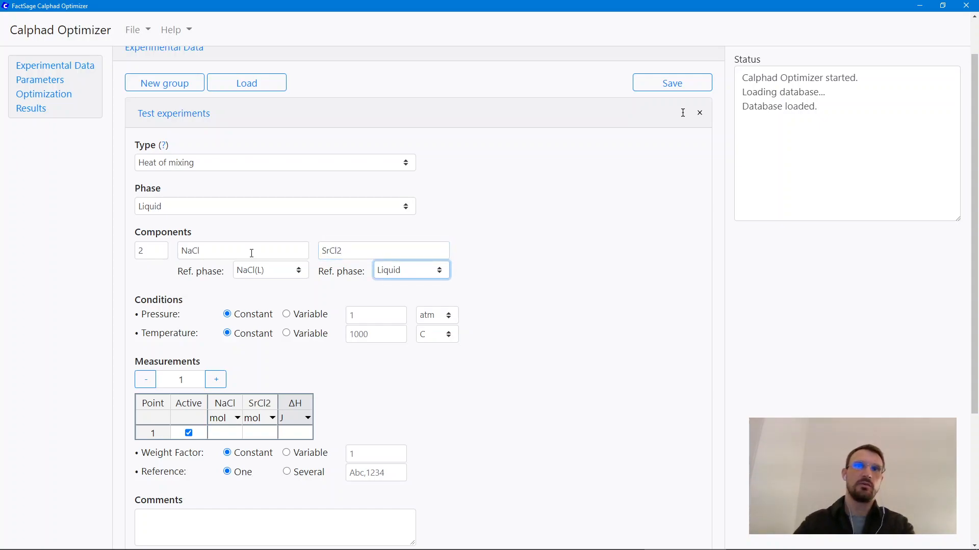
Step: Set the reference phase of the SrCl2 component to SrCl2(L)
left_click(436, 272)
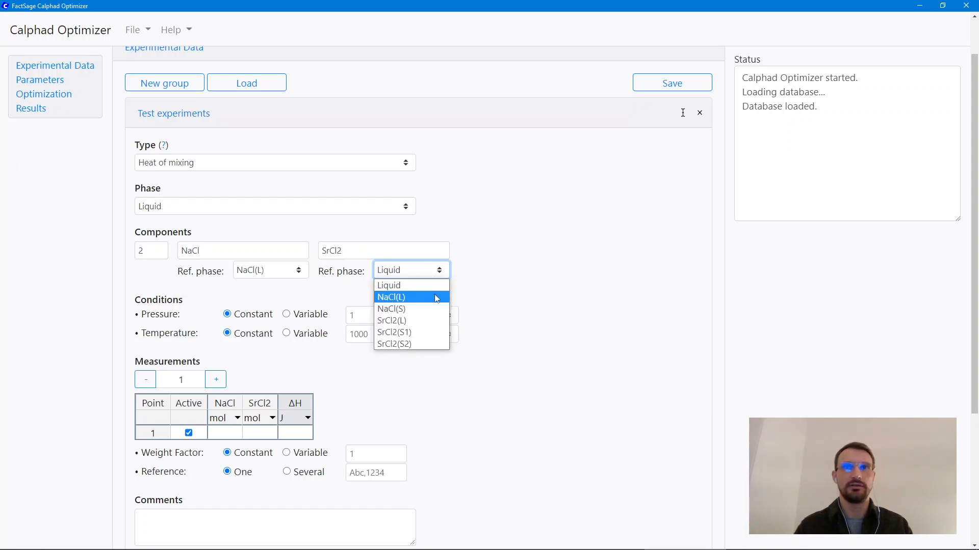
left_click(433, 321)
left_click(377, 300)
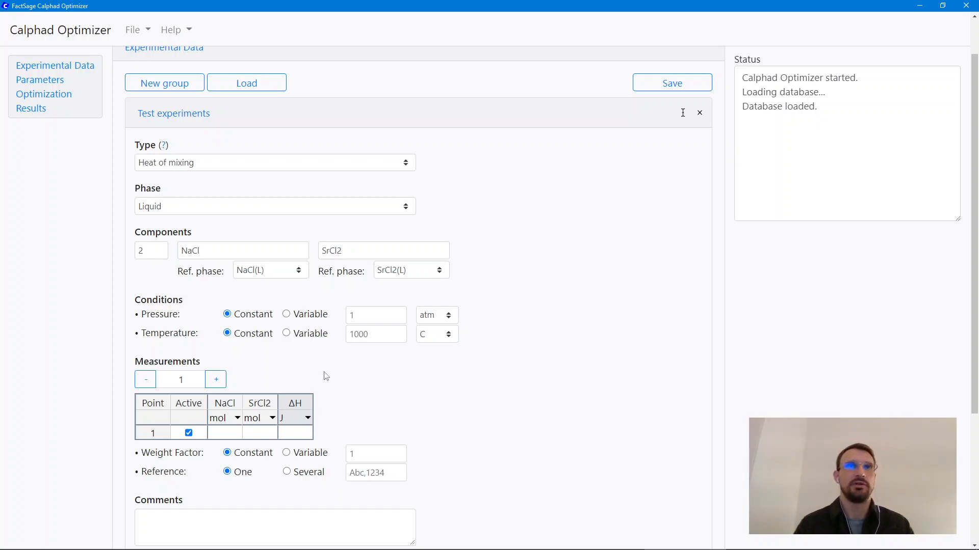
Step: Change the experiment type of the Test experiments group to Enthalpy increment, accepting the loss of unsaved data
left_click(229, 161)
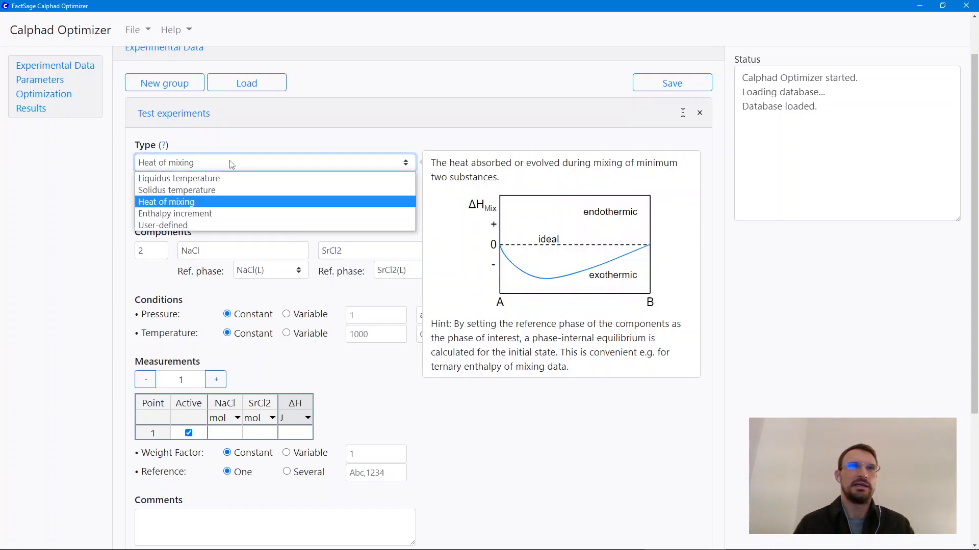
left_click(251, 213)
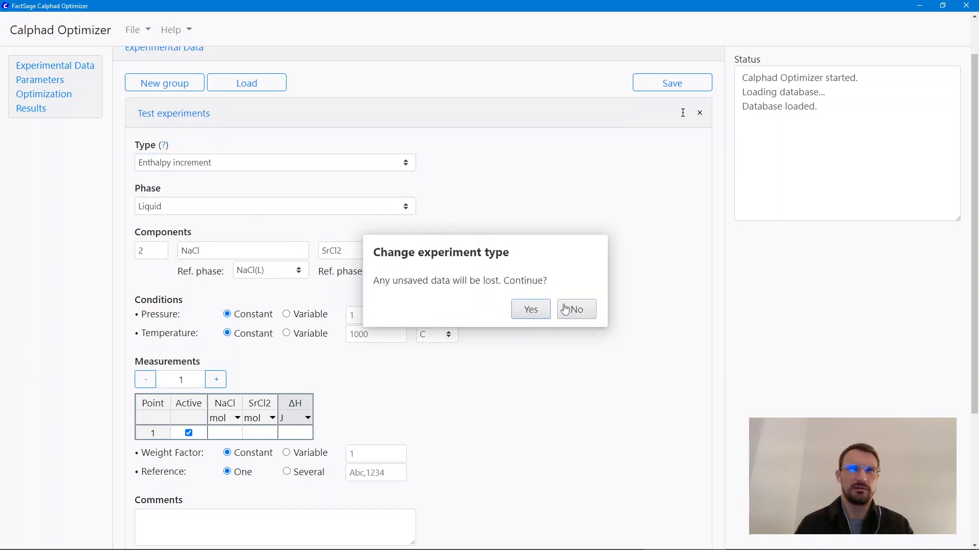
left_click(531, 311)
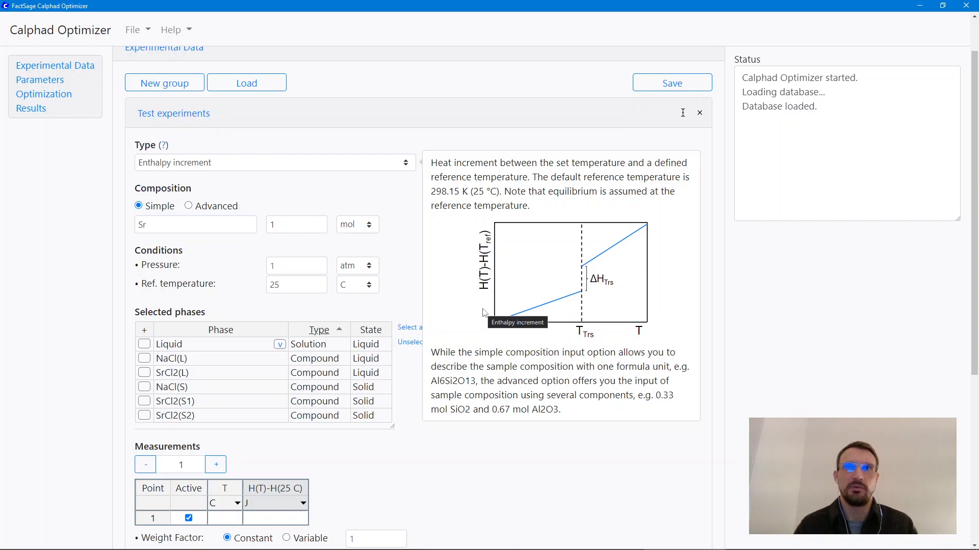
Step: Switch the Test experiments group to the User-defined experiment type, accepting the loss of unsaved data
left_click(347, 169)
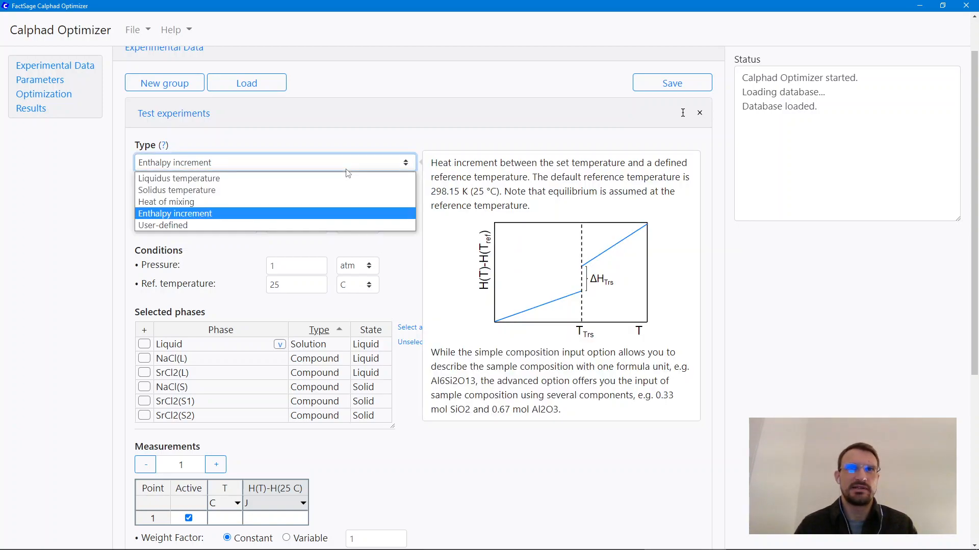
left_click(379, 226)
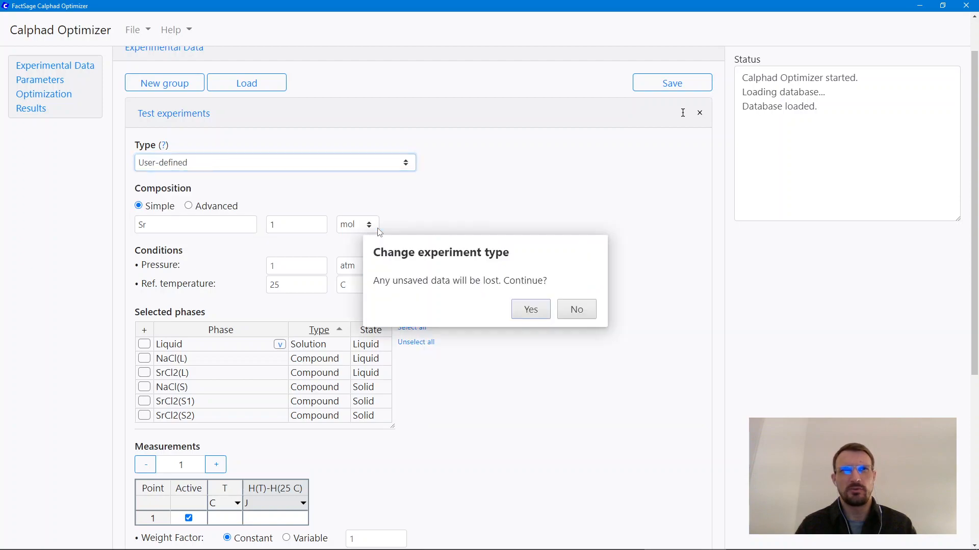
left_click(524, 319)
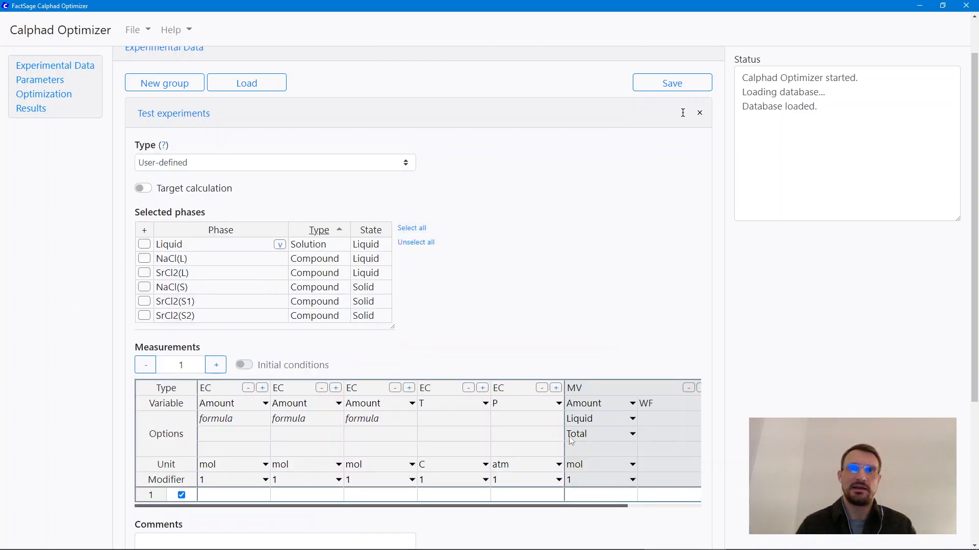
Step: Remove the second and third Amount condition columns from the measurements table and add one Amount column back after the first
scroll(439, 275, "down", 3)
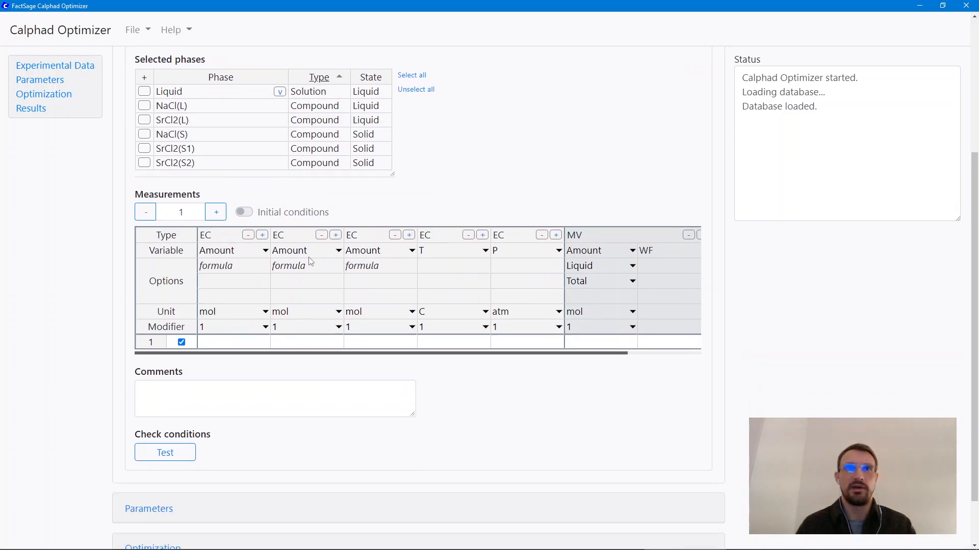
left_click(245, 250)
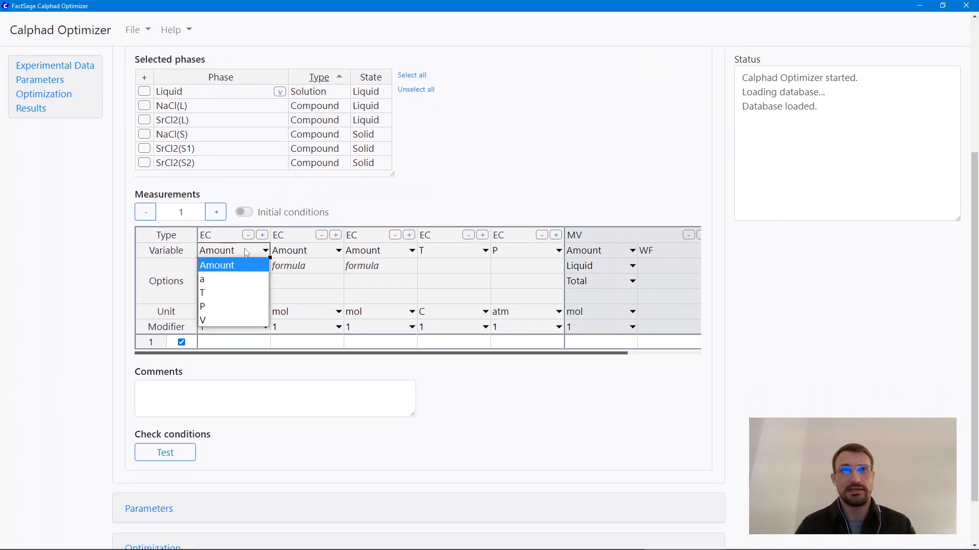
left_click(246, 253)
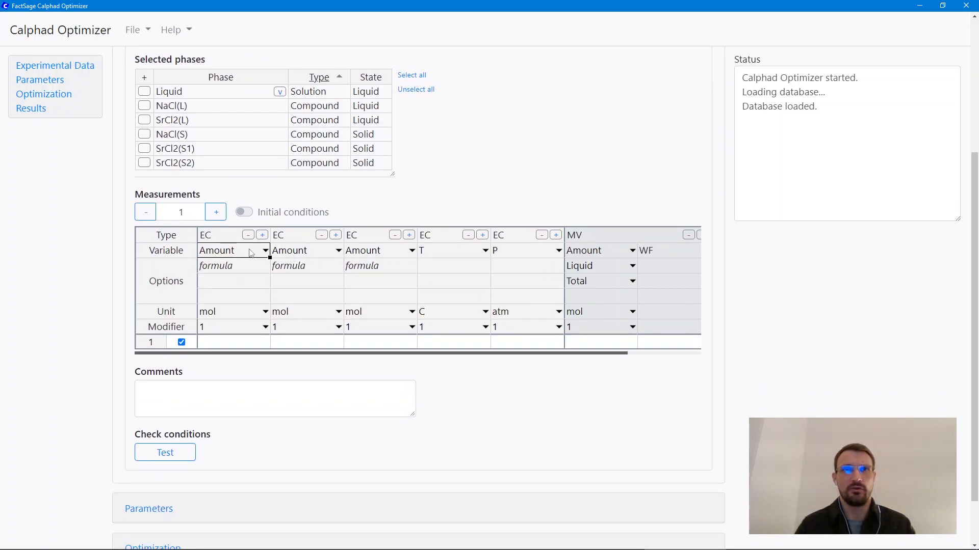
left_click(322, 235)
left_click(321, 236)
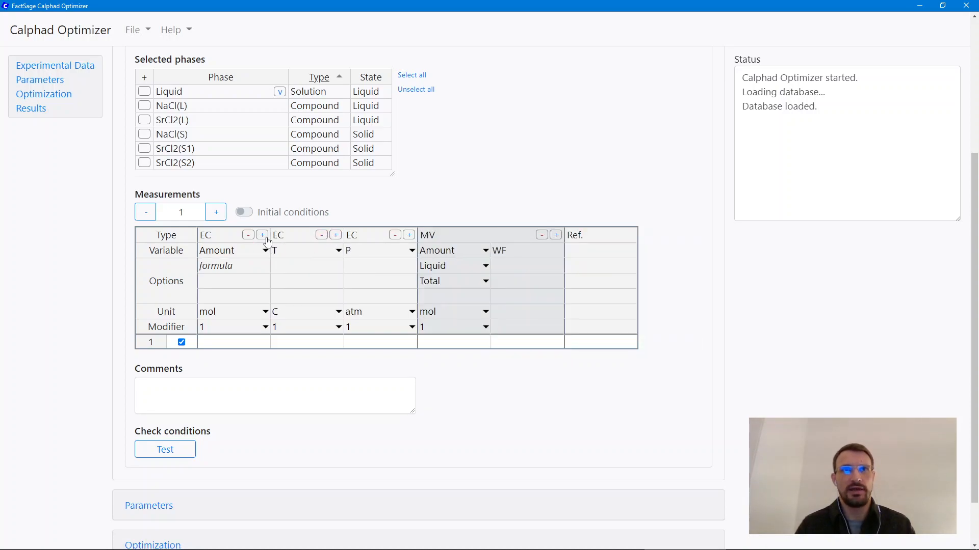
left_click(262, 234)
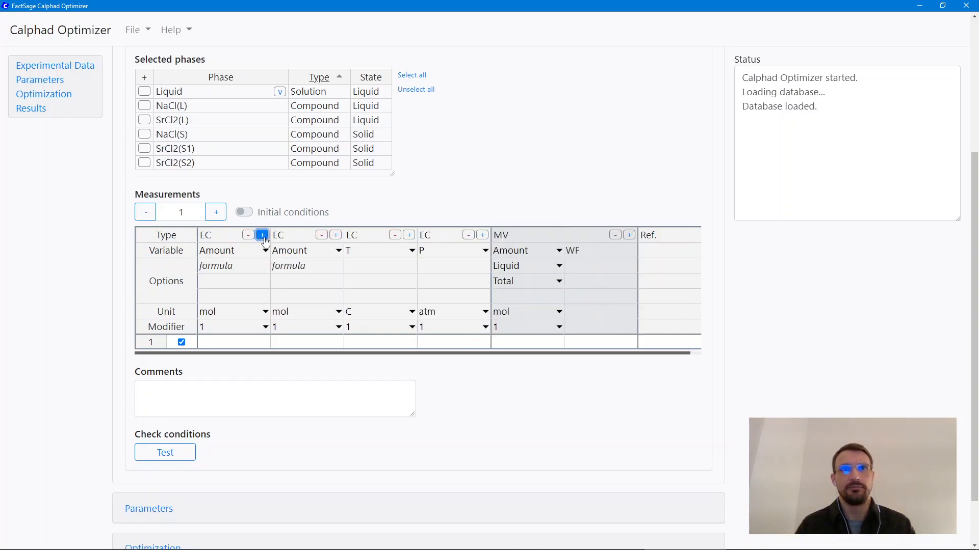
Step: Add a second measured value (MV) column to the measurements table and remove it again
left_click(629, 236)
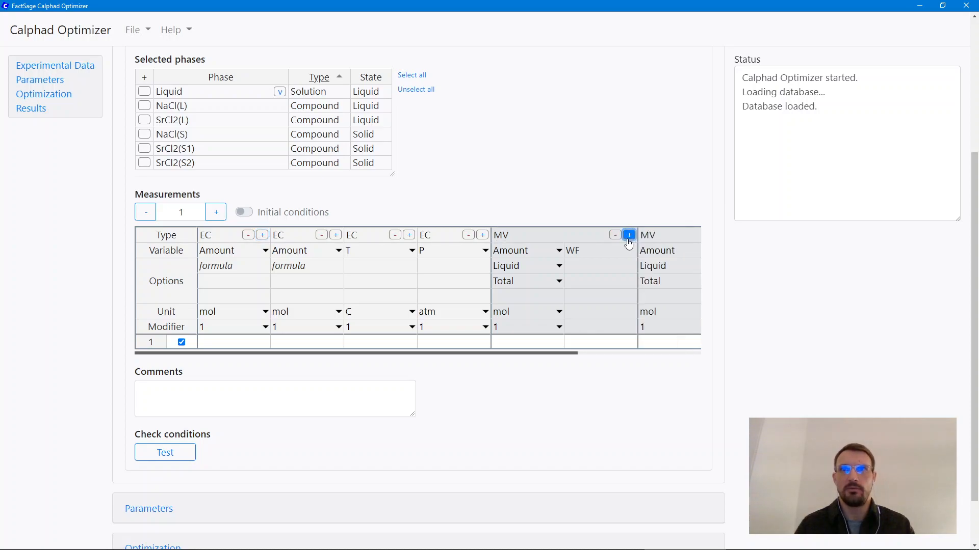
left_click_drag(559, 353, 653, 352)
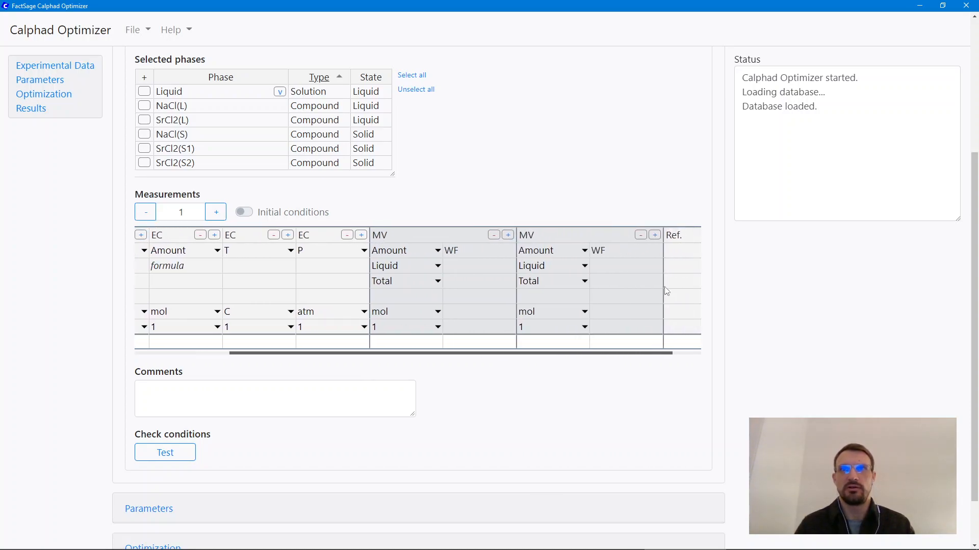
left_click(642, 237)
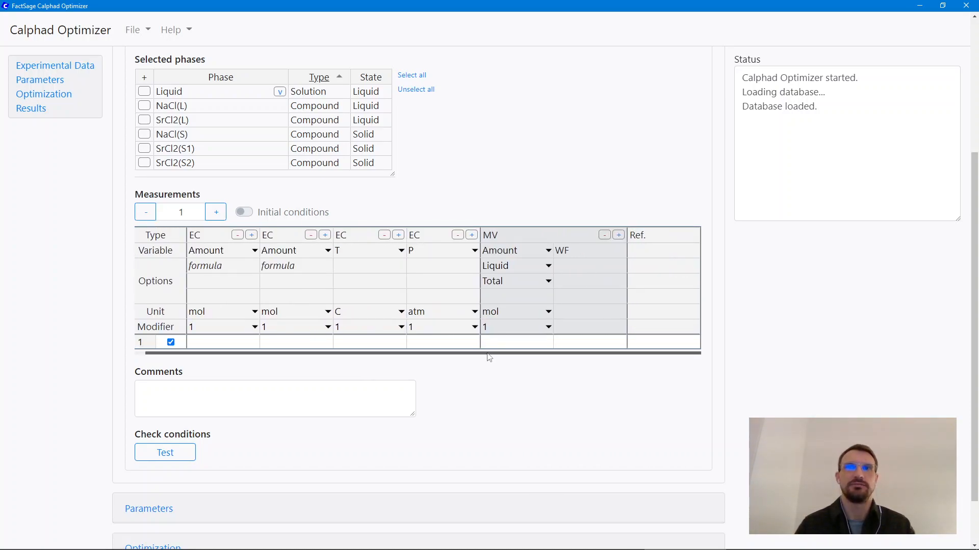
left_click_drag(488, 353, 461, 352)
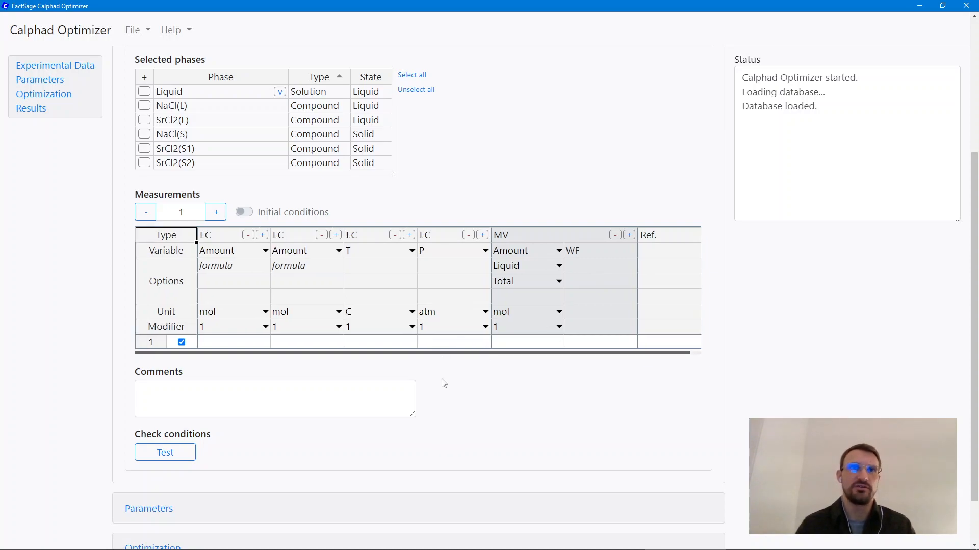
Step: Collapse the Test experiments group and delete it, confirming the deletion
scroll(447, 384, "up", 1)
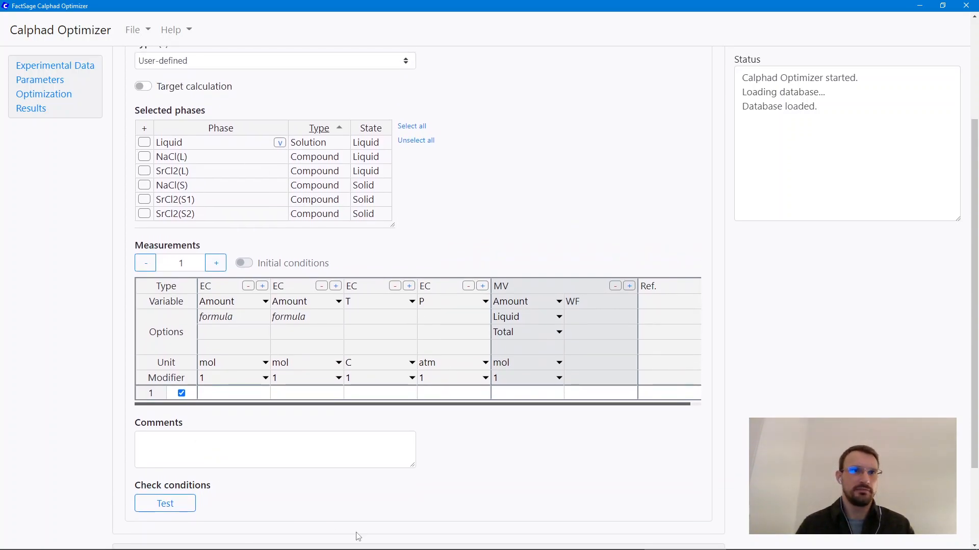
scroll(390, 386, "up", 3)
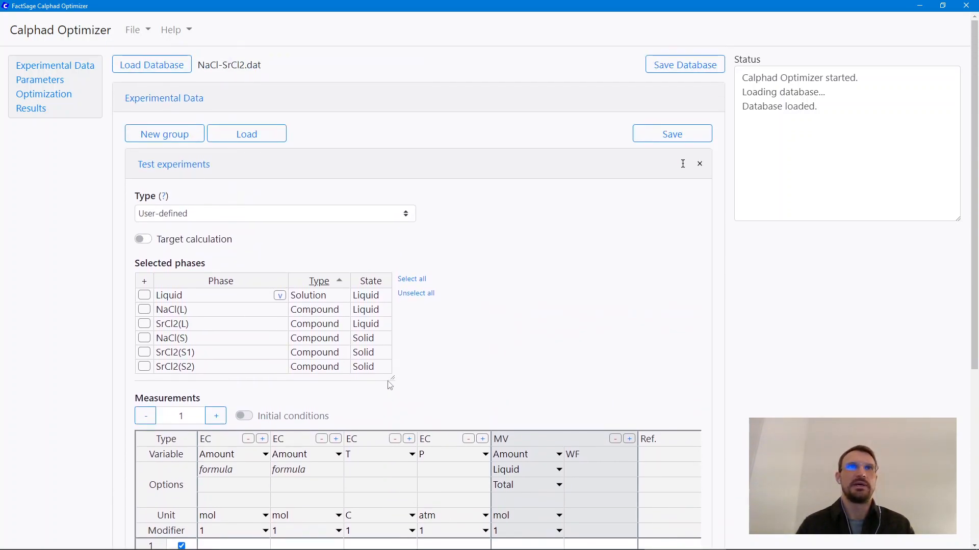
left_click(183, 172)
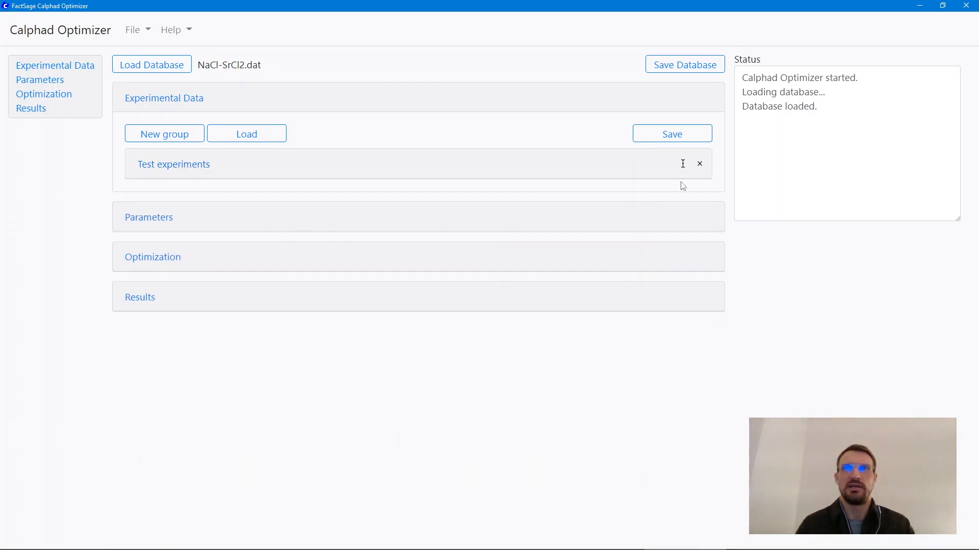
left_click(702, 169)
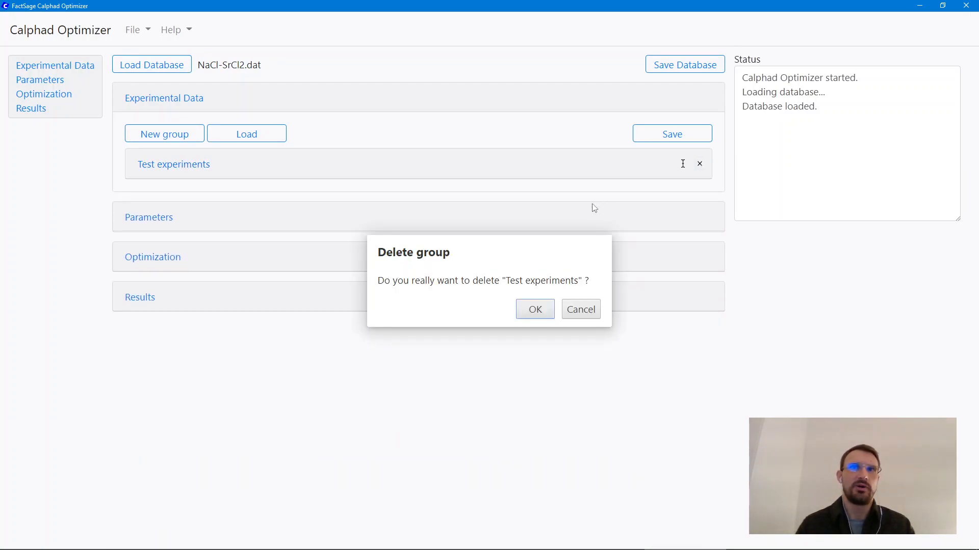
left_click(539, 316)
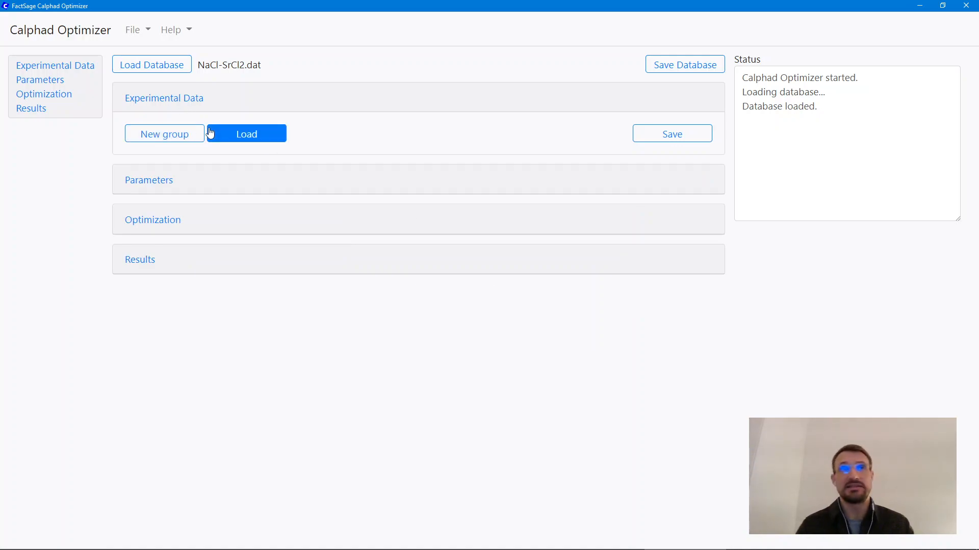
Step: Load the experimental data file NaCl-SrCl2.exp from the examples folder and expand the Activity of constituents in the liquid solution group
left_click(240, 136)
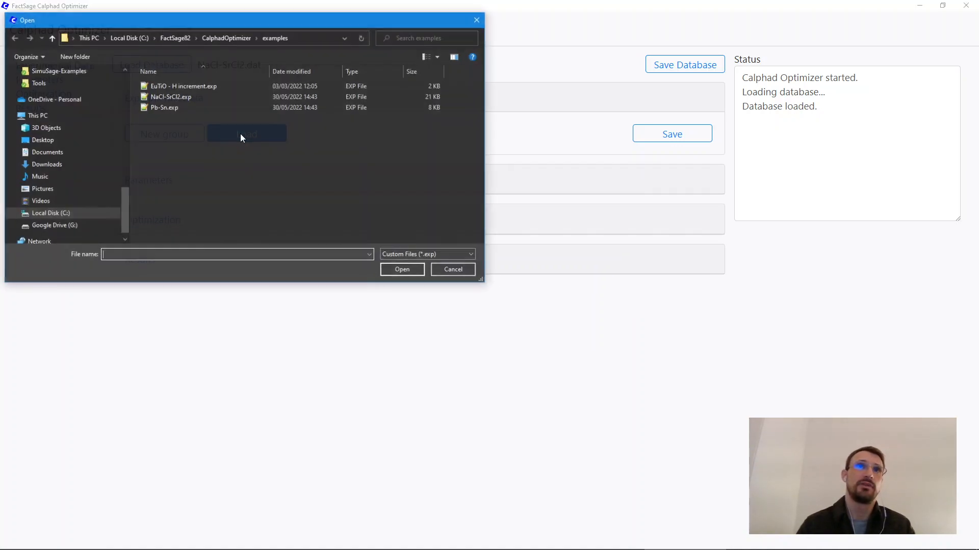
double_click(157, 98)
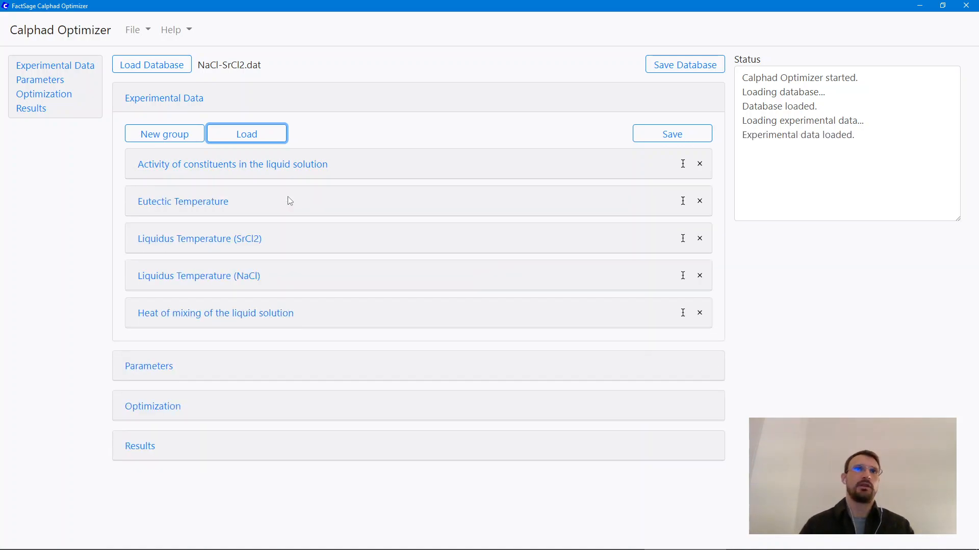
left_click(300, 167)
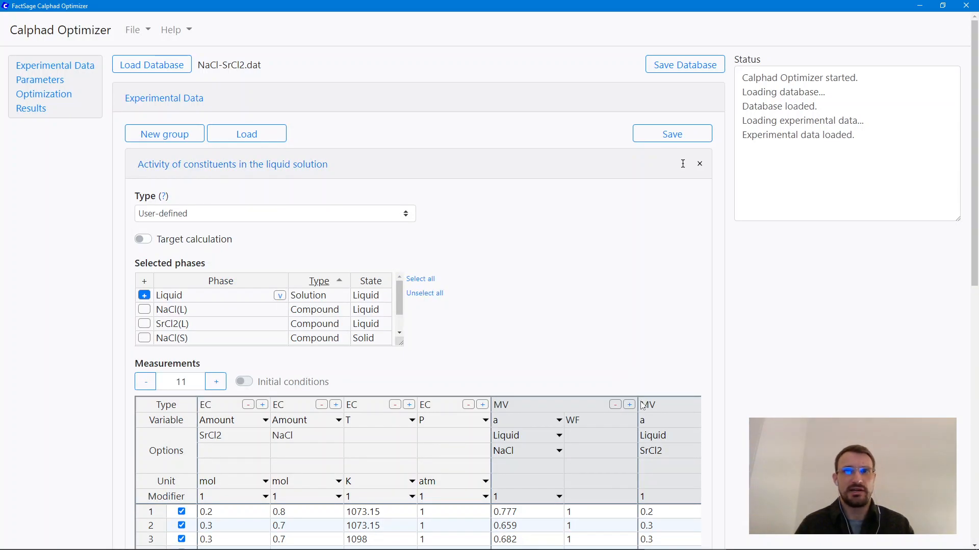
Step: Test the conditions of the Activity of constituents in the liquid solution group and check the test status and calculated values
scroll(601, 350, "down", 4)
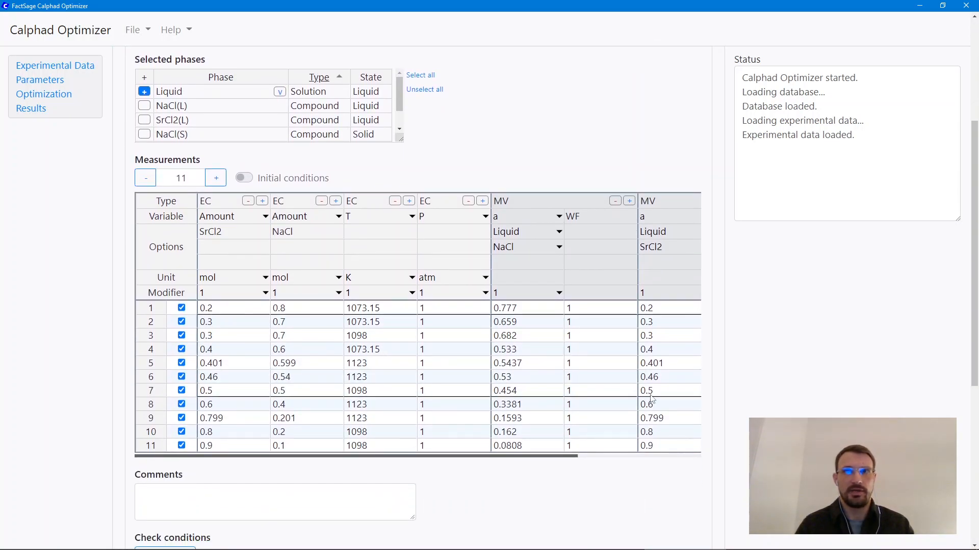
left_click(366, 353)
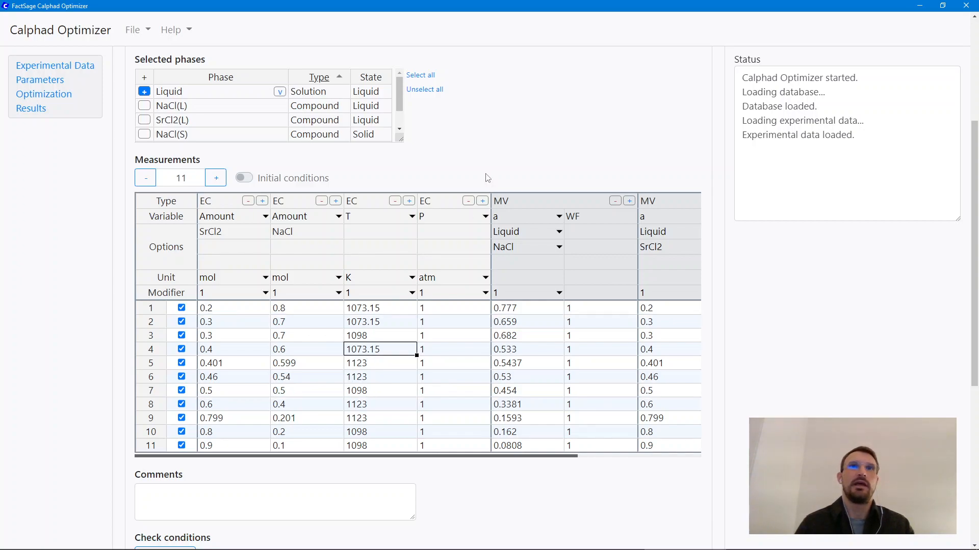
scroll(489, 178, "down", 4)
left_click(194, 351)
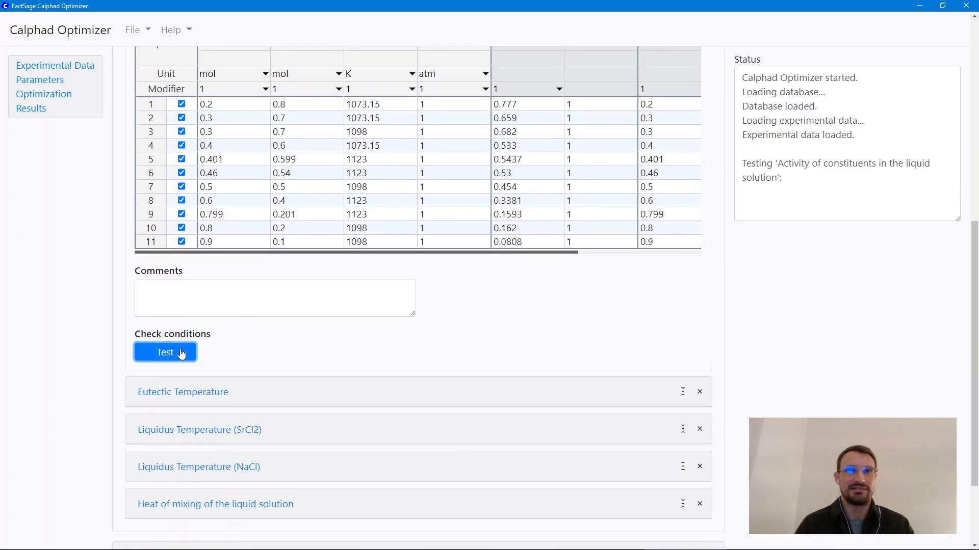
scroll(491, 301, "down", 3)
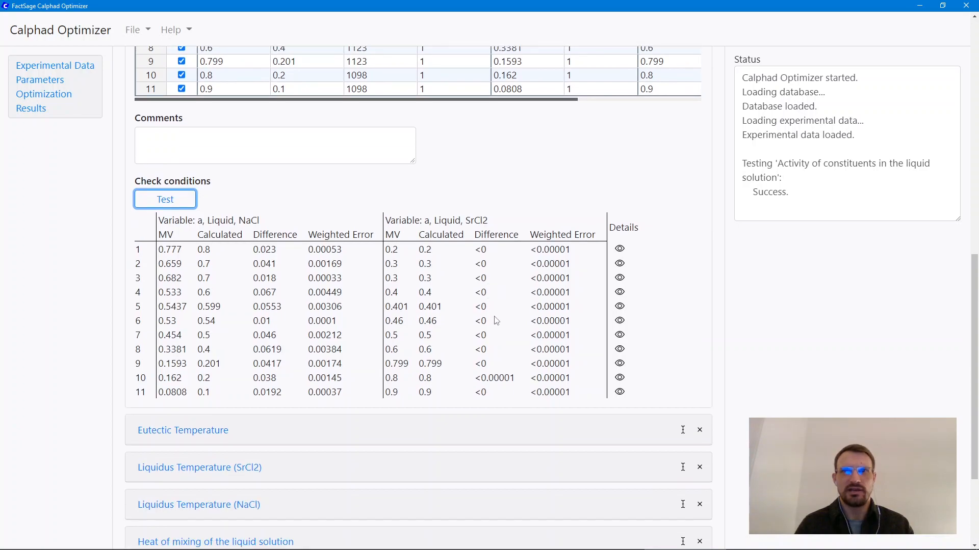
left_click_drag(790, 193, 755, 189)
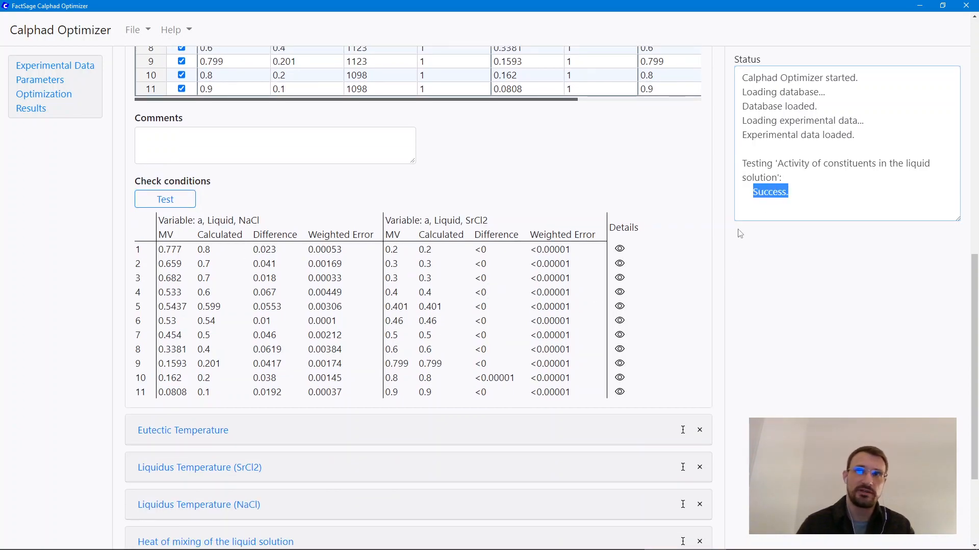
left_click(680, 288)
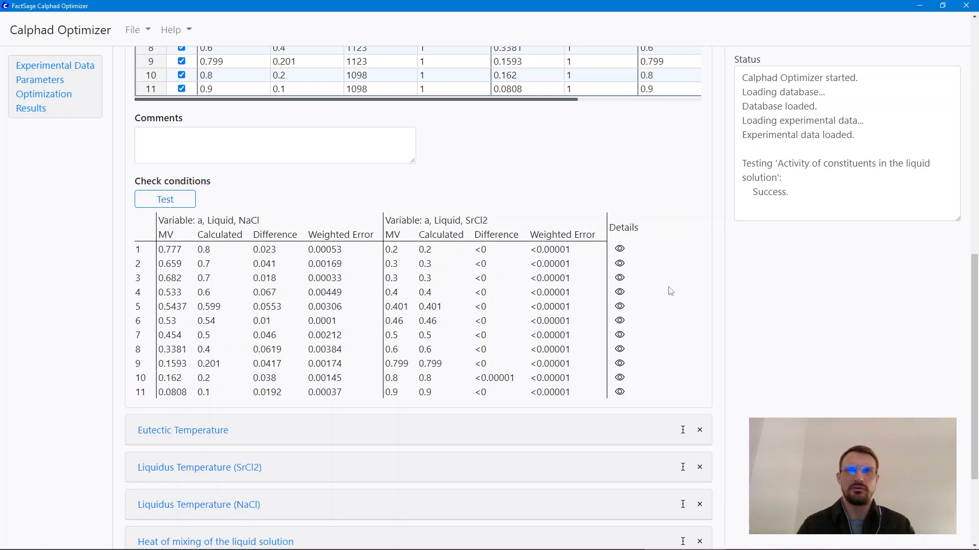
Step: View the detailed equilibrium results for points 1 and 2 in an enlarged details window, and close it
left_click(621, 250)
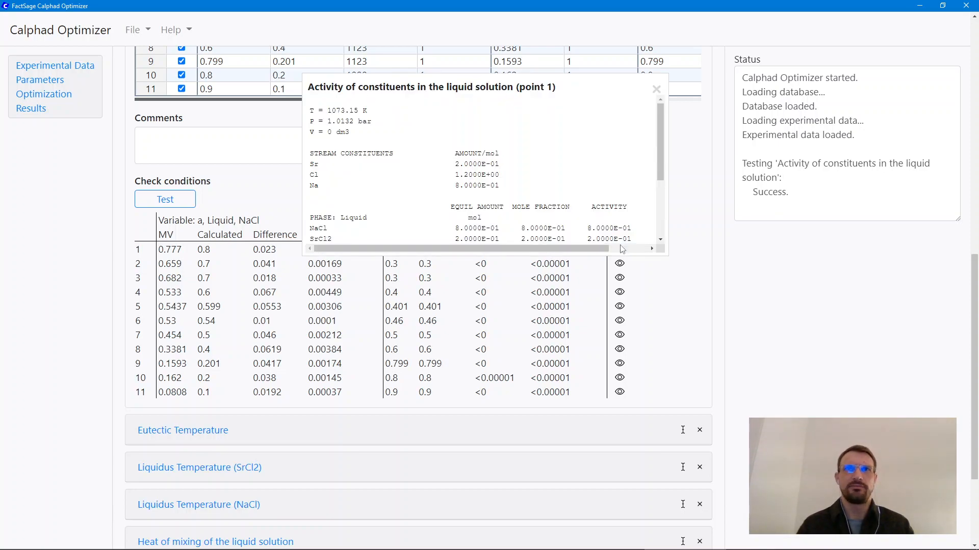
left_click_drag(666, 256, 759, 406)
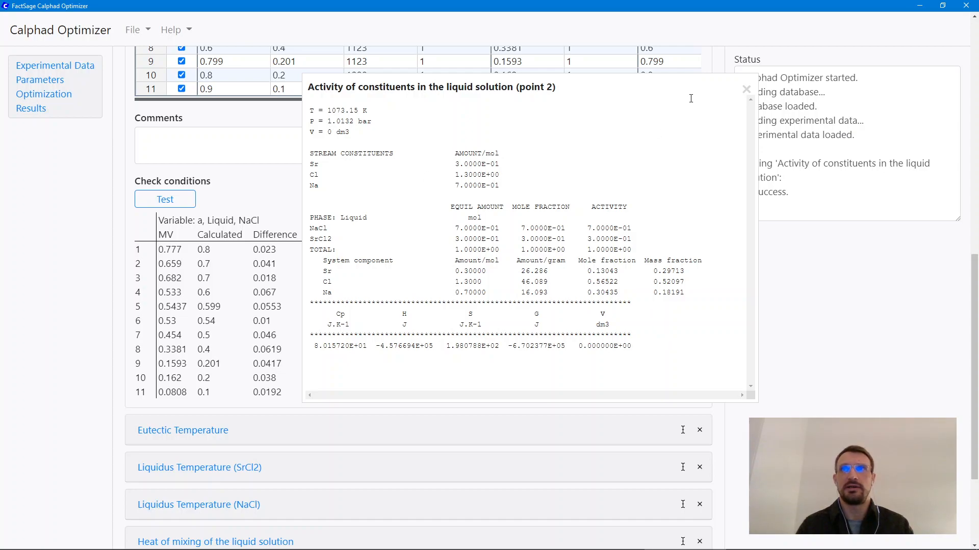
left_click(746, 90)
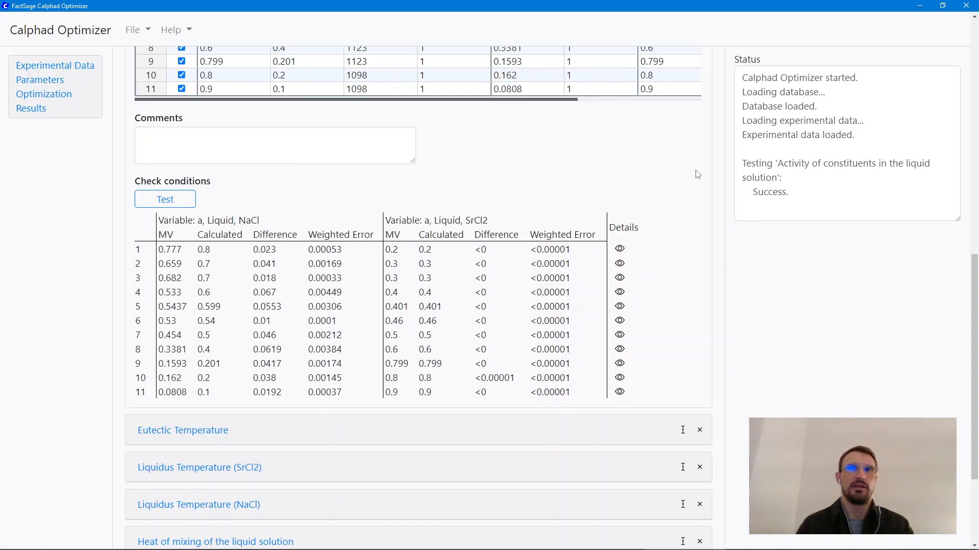
Step: Collapse the Activity of constituents in the liquid solution group
scroll(457, 361, "up", 3)
scroll(457, 361, "up", 5)
left_click(175, 168)
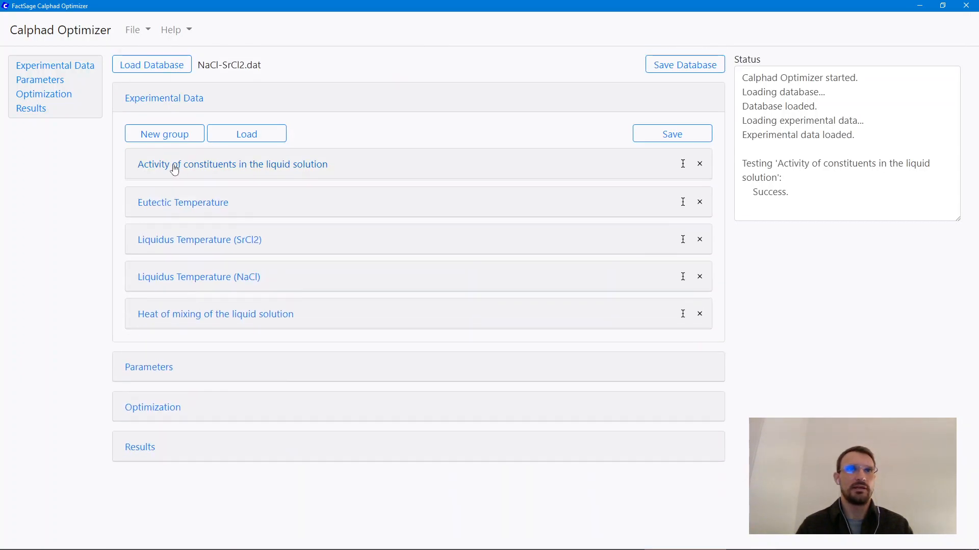
Step: Collapse the Experimental Data section, open the Parameters section and expand the Liquid solution
left_click(177, 105)
left_click(153, 139)
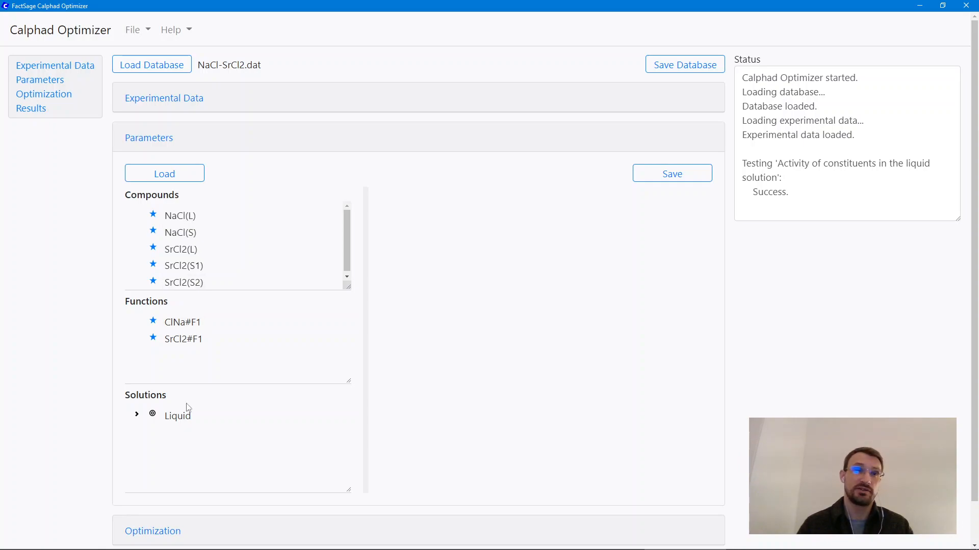
left_click(138, 416)
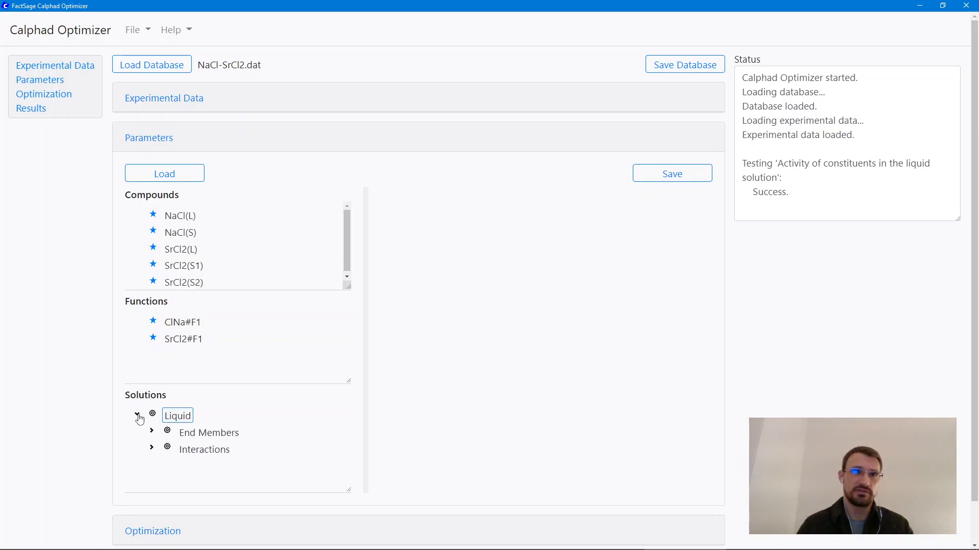
Step: Mark the 298 K heat of formation of the NaCl(S) compound for optimization and check its entry in the Optimization section
left_click(183, 234)
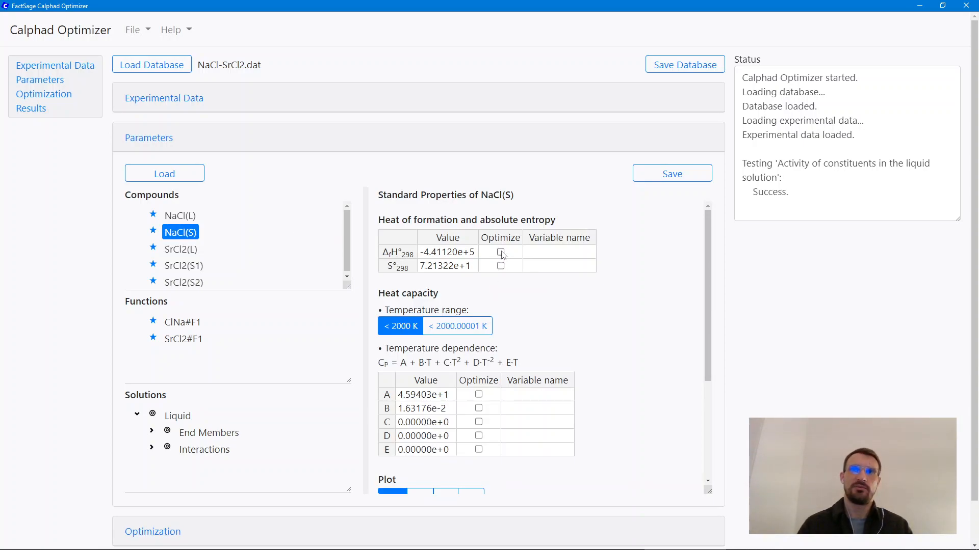
left_click(501, 253)
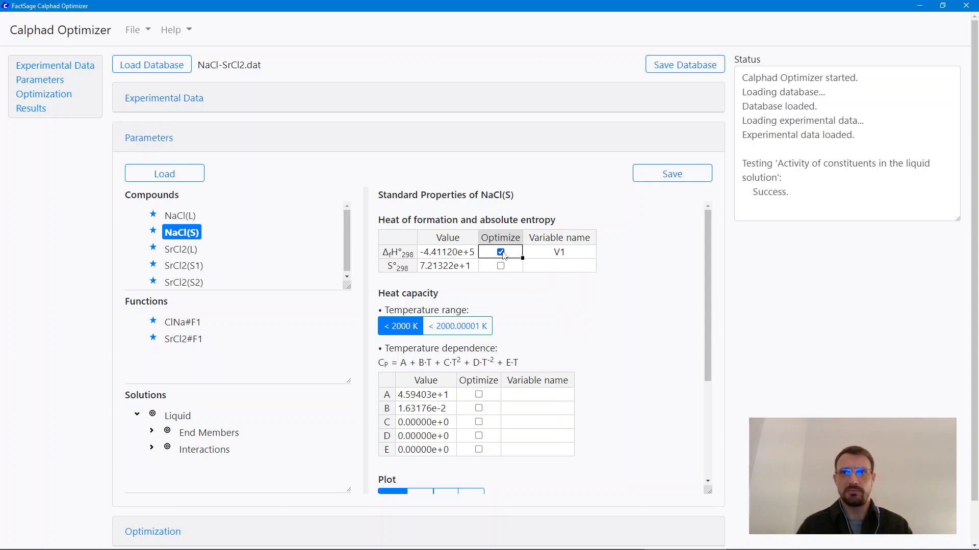
scroll(778, 391, "down", 1)
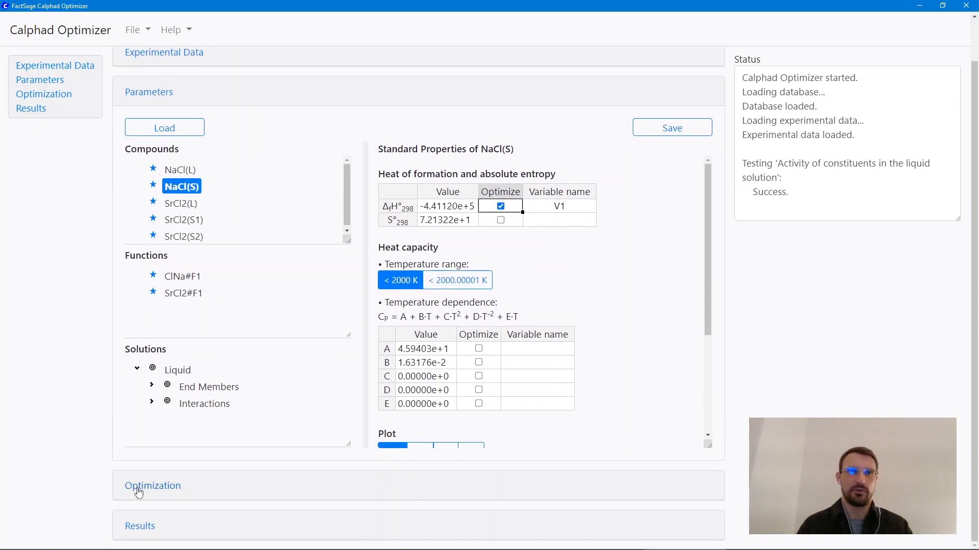
left_click(138, 493)
scroll(88, 375, "down", 4)
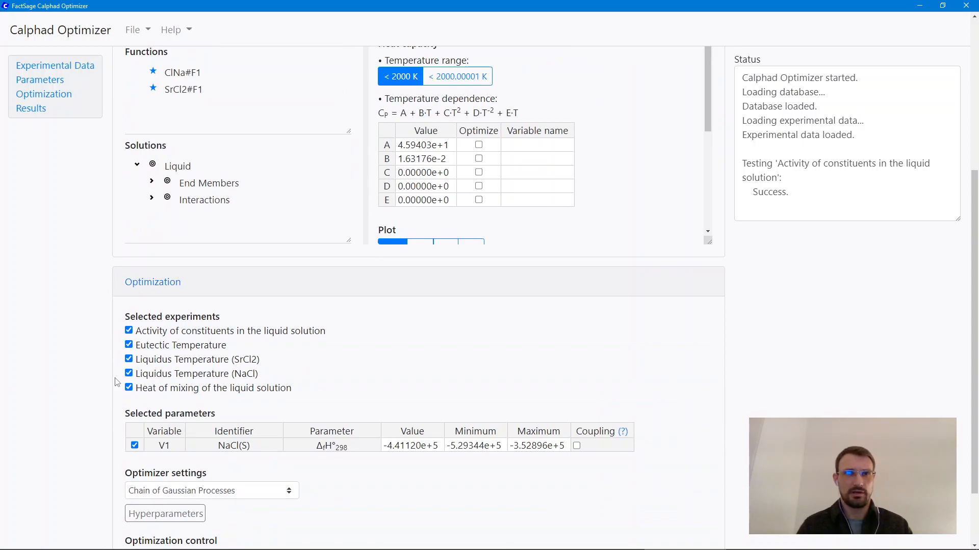
scroll(118, 381, "down", 1)
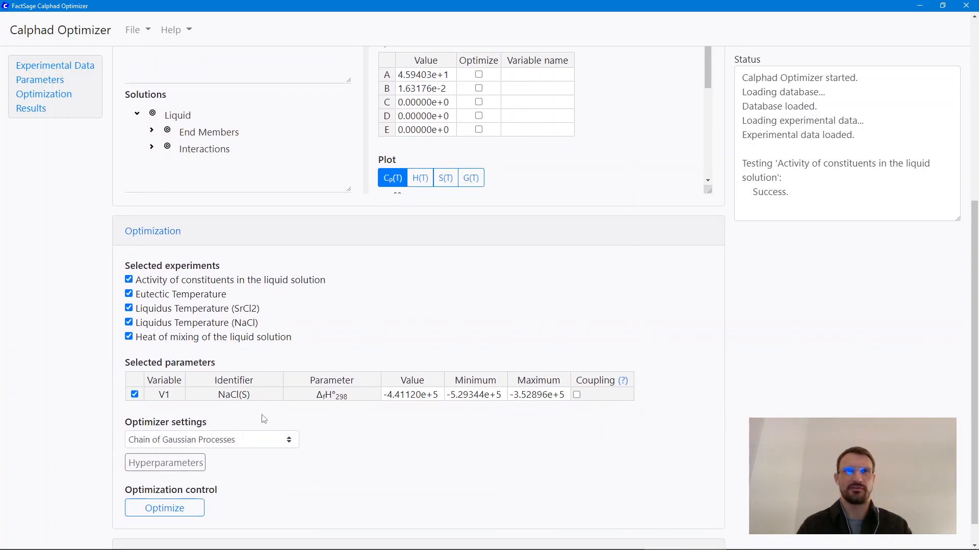
scroll(376, 450, "up", 5)
scroll(374, 451, "up", 1)
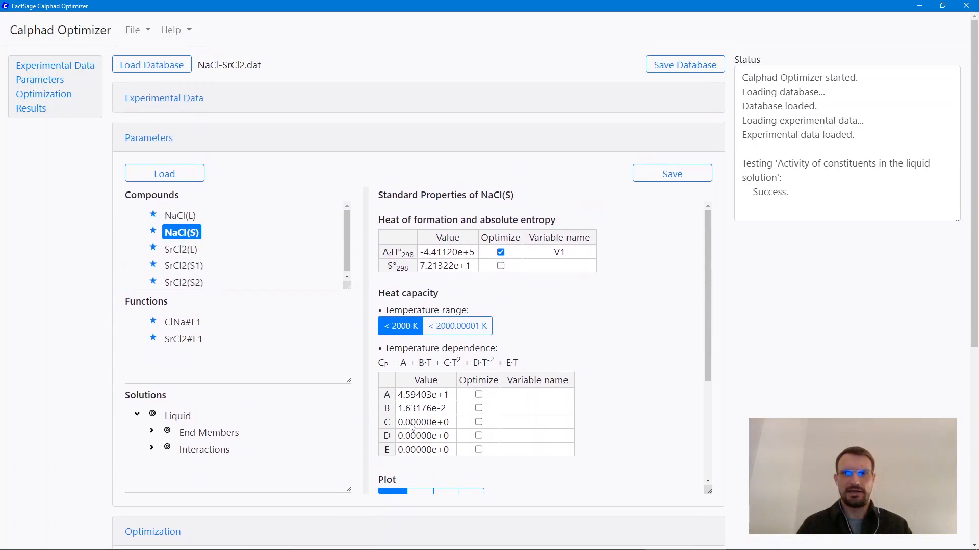
Step: View the H(T), S(T), G(T) and Cp(T) plots of NaCl(S) and inspect its heat of formation and absolute entropy values
scroll(569, 326, "down", 2)
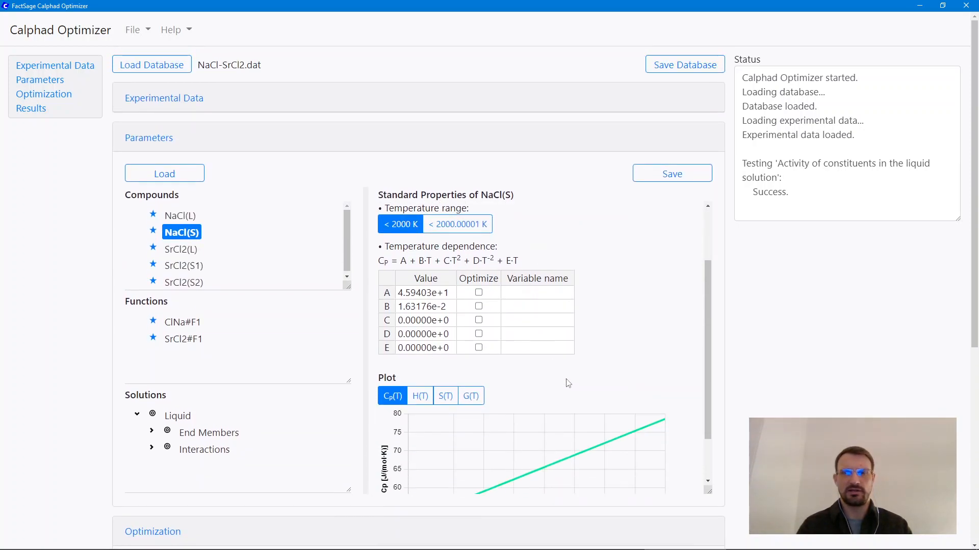
scroll(574, 387, "down", 1)
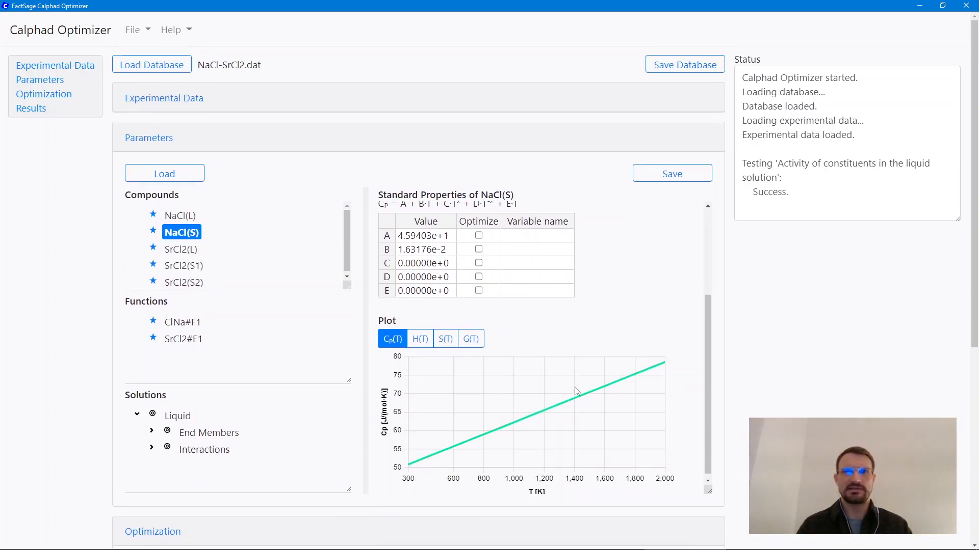
left_click(419, 337)
left_click(445, 334)
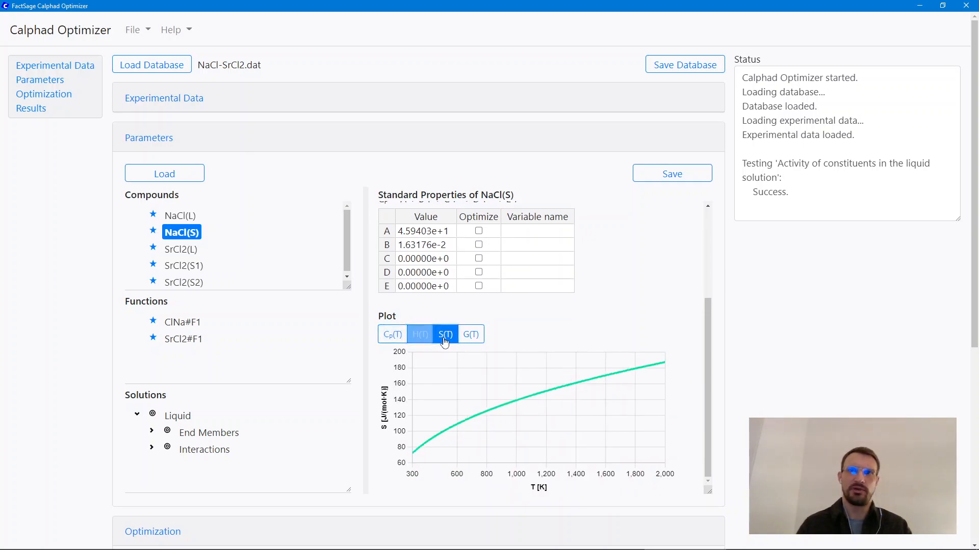
left_click(471, 335)
left_click(399, 347)
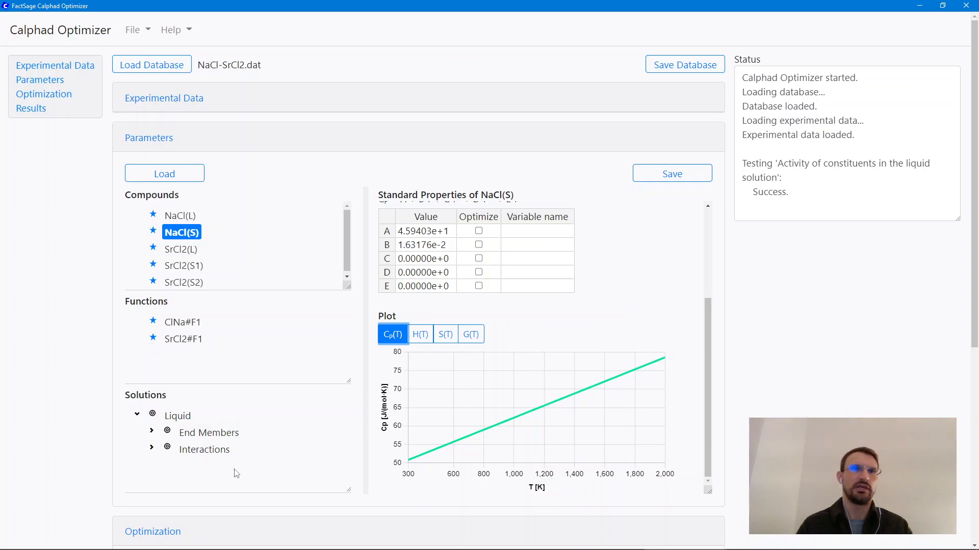
scroll(500, 367, "up", 3)
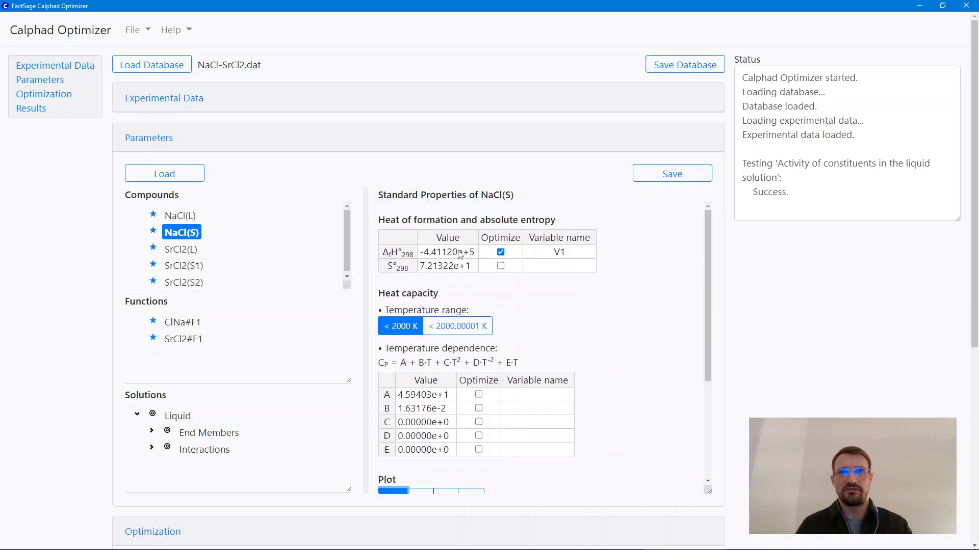
left_click(460, 253)
left_click(453, 267)
key("Up")
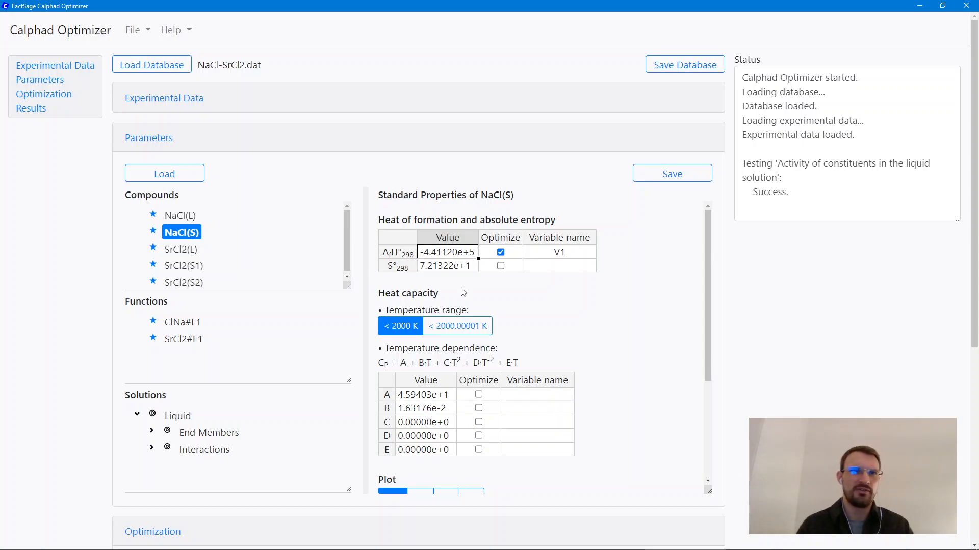
scroll(546, 406, "down", 3)
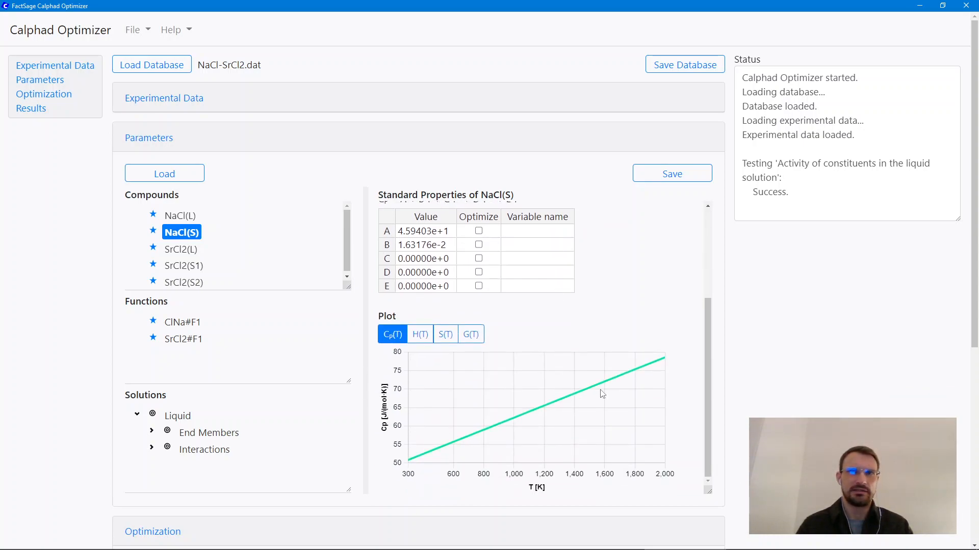
Step: Expand the End Members and Interactions of the Liquid solution and enlarge the Solutions list to fit all entries
left_click(152, 433)
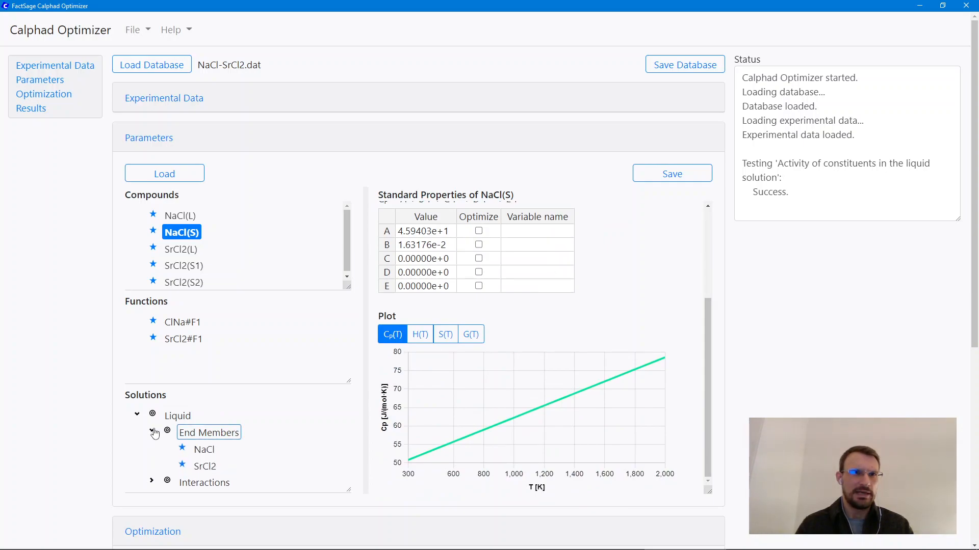
scroll(281, 419, "down", 2)
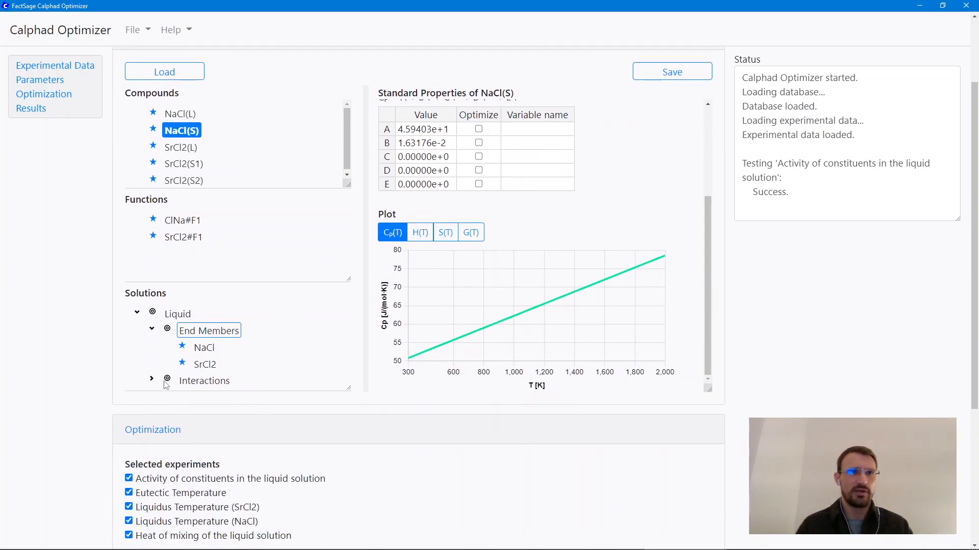
left_click(152, 380)
left_click_drag(348, 388, 349, 430)
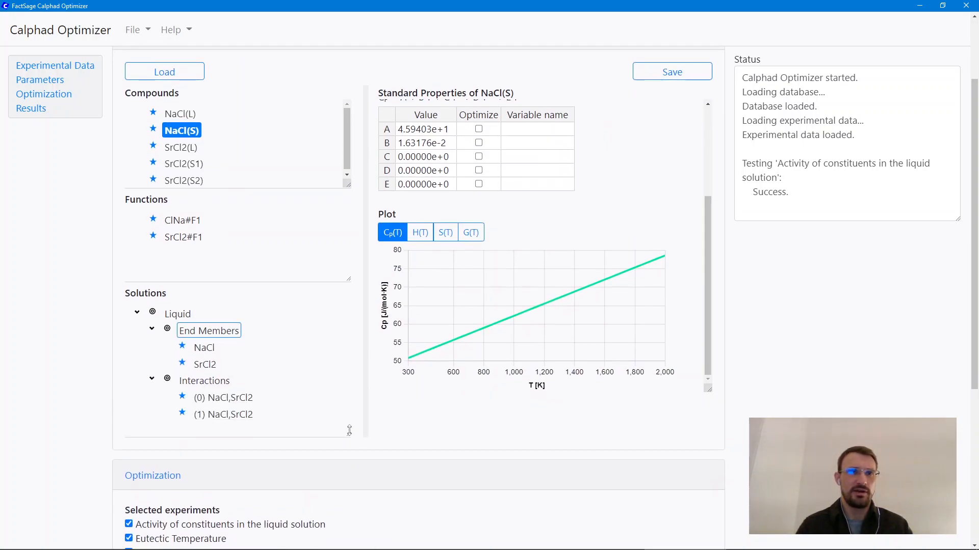
Step: Mark coefficients A and B of the Liquid interaction (0) NaCl,SrCl2 for optimization
left_click(237, 399)
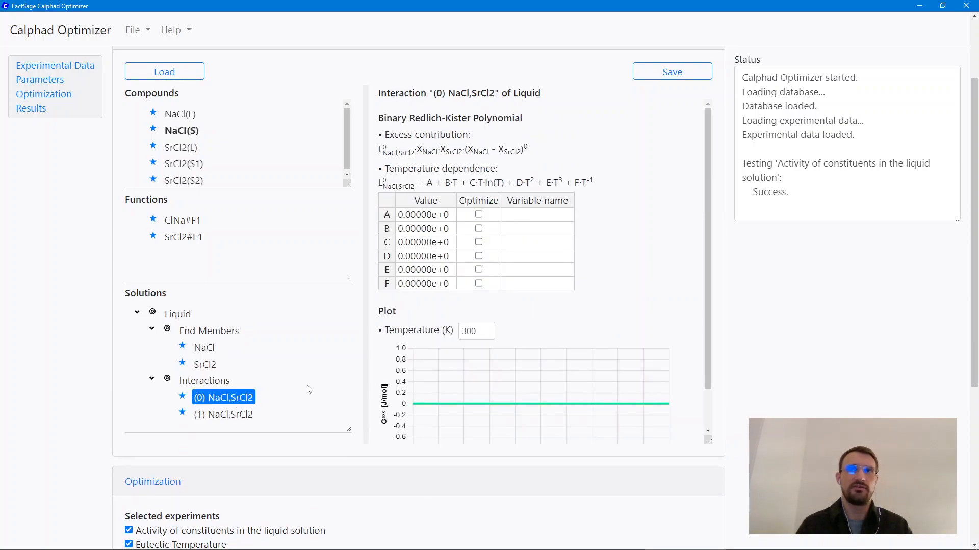
scroll(599, 311, "up", 1)
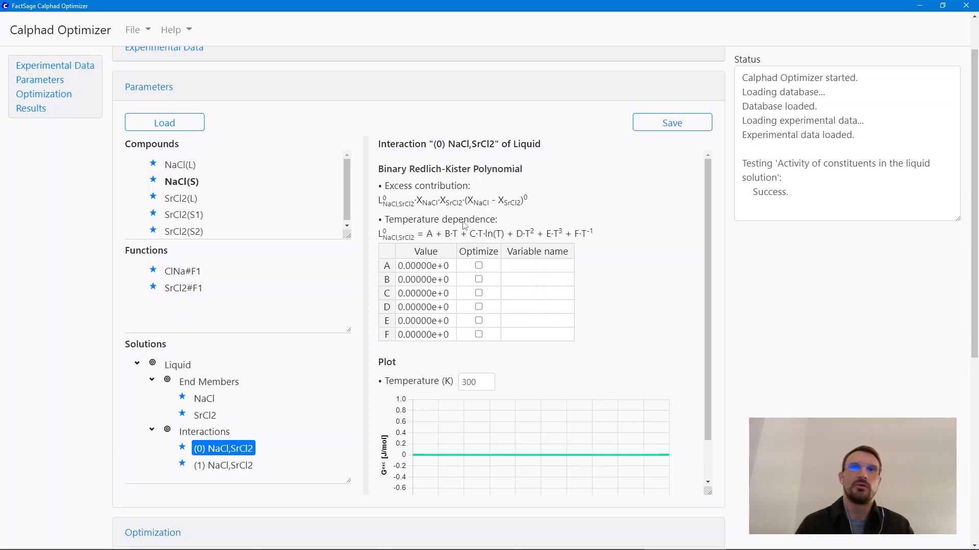
left_click(480, 266)
left_click(478, 280)
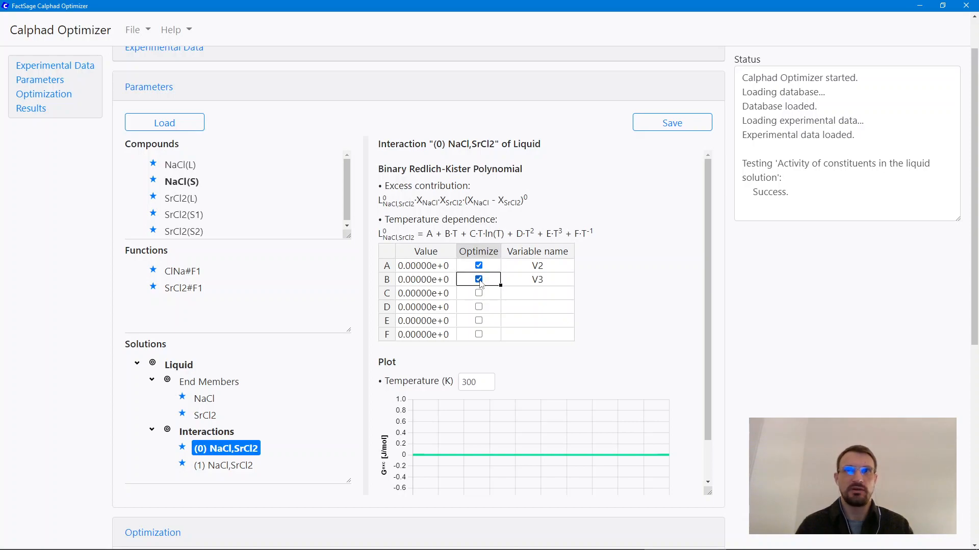
Step: Mark coefficients A and B of the Liquid interaction (1) NaCl,SrCl2 for optimization
left_click(243, 466)
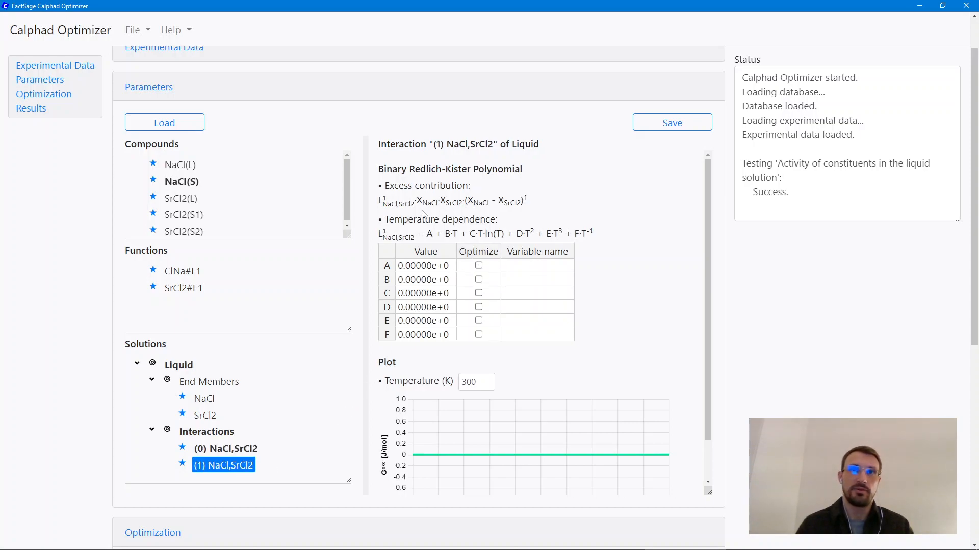
left_click(479, 266)
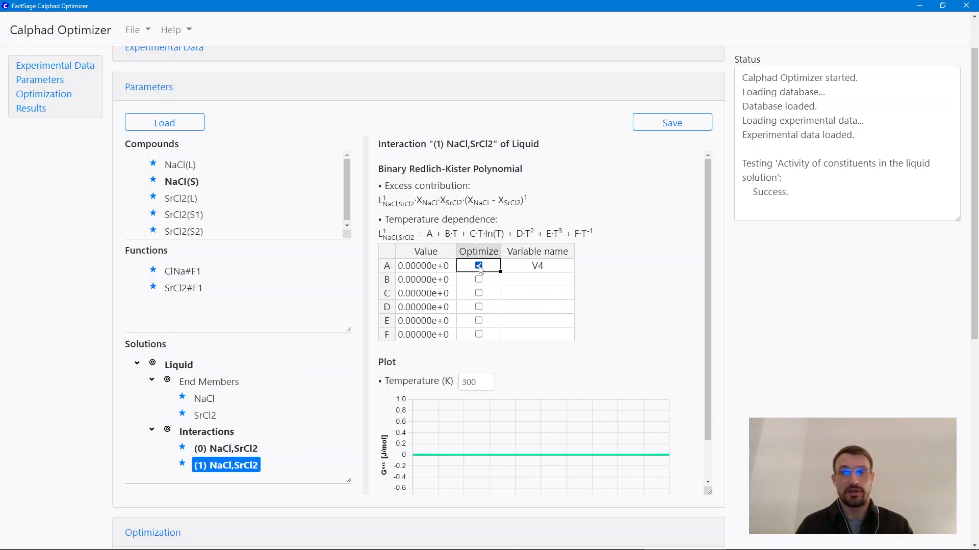
left_click(478, 279)
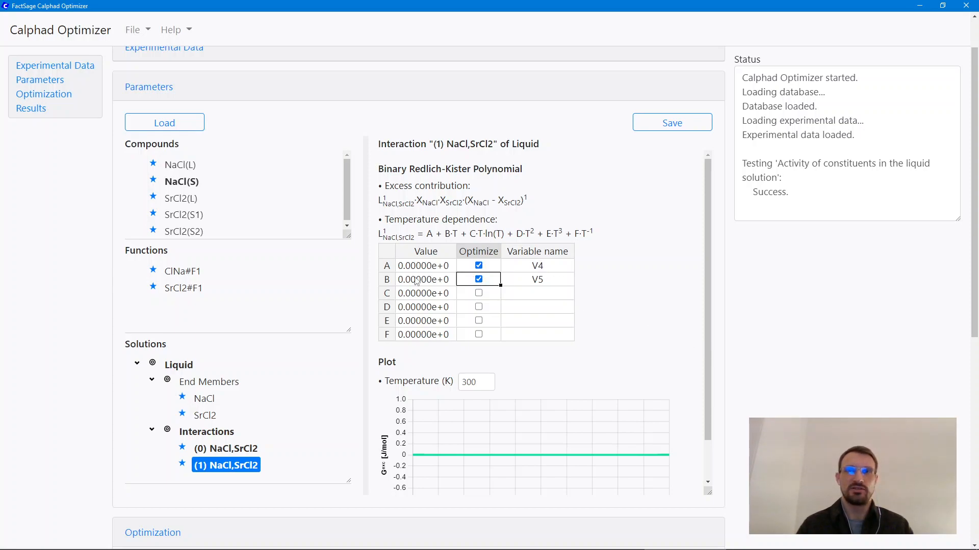
Step: Review the selected experiments, the selected parameters and the legend in the Optimization section
scroll(649, 363, "down", 5)
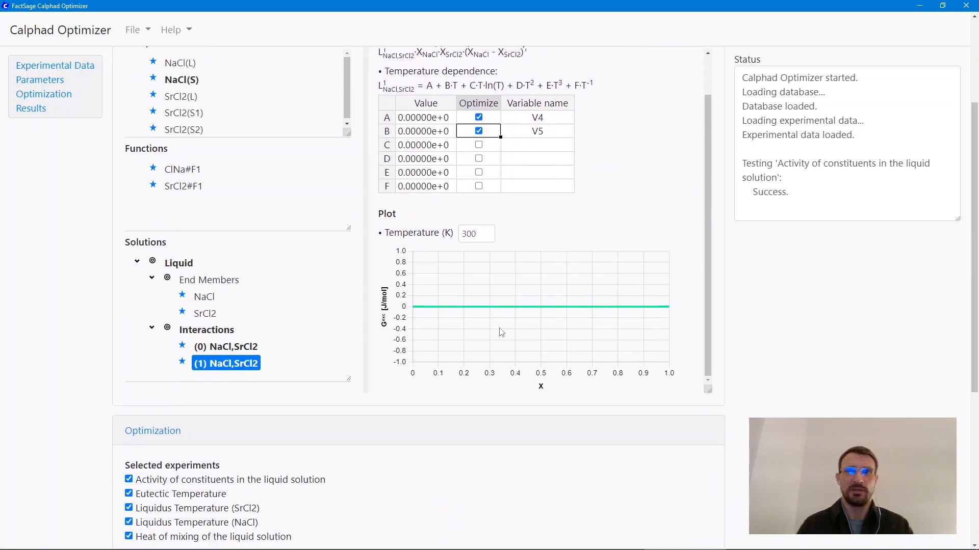
scroll(96, 319, "down", 4)
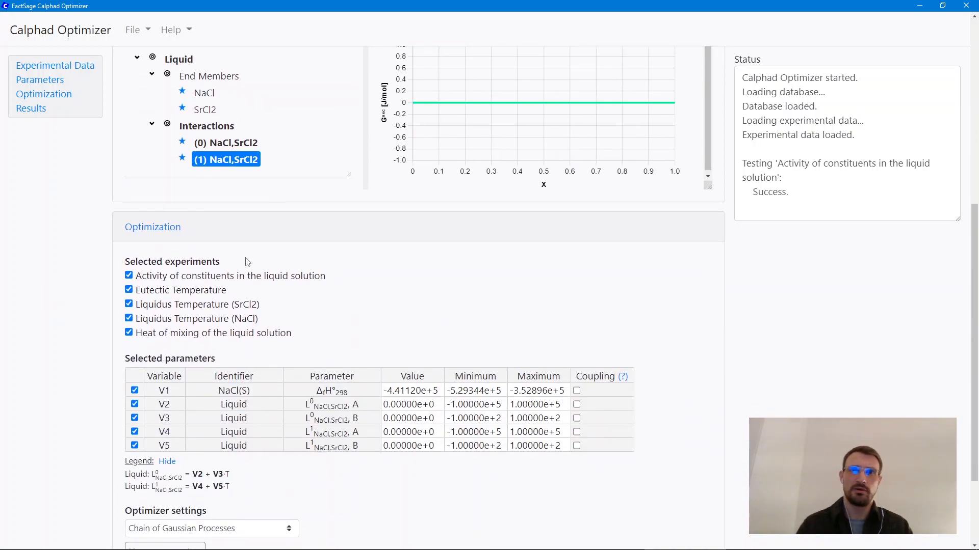
scroll(139, 301, "down", 2)
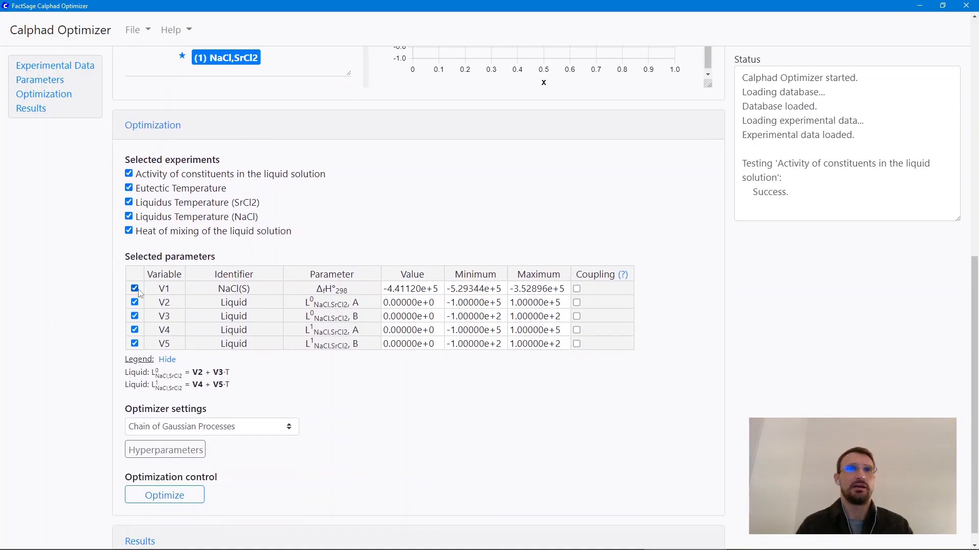
scroll(123, 276, "down", 1)
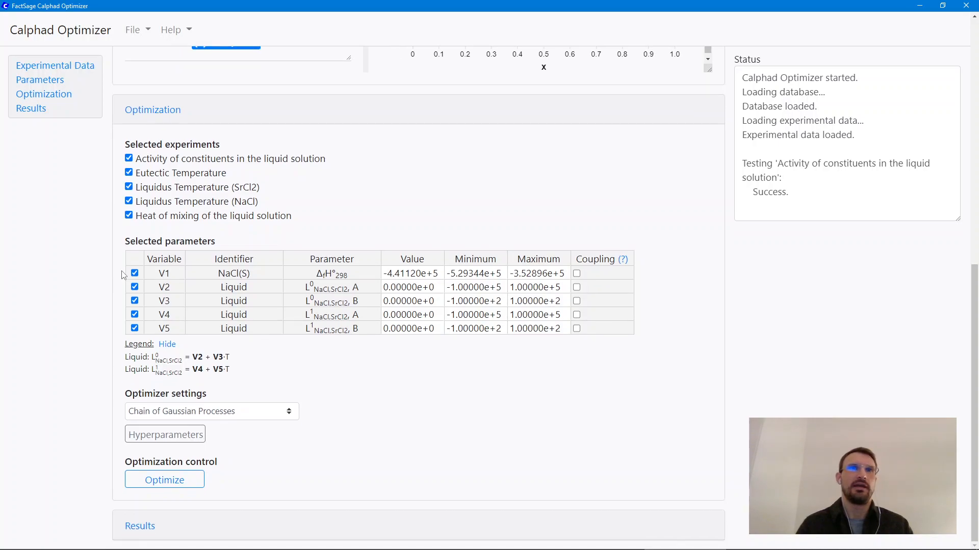
scroll(122, 275, "up", 2)
scroll(123, 276, "down", 2)
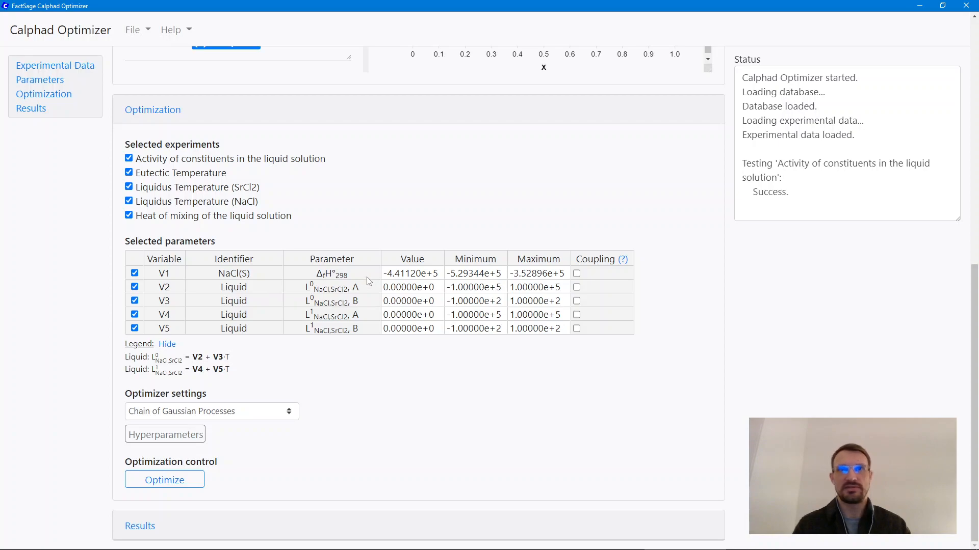
Step: Examine the starting values and the minimum and maximum bounds of variables V1 to V5
left_click_drag(404, 277, 407, 329)
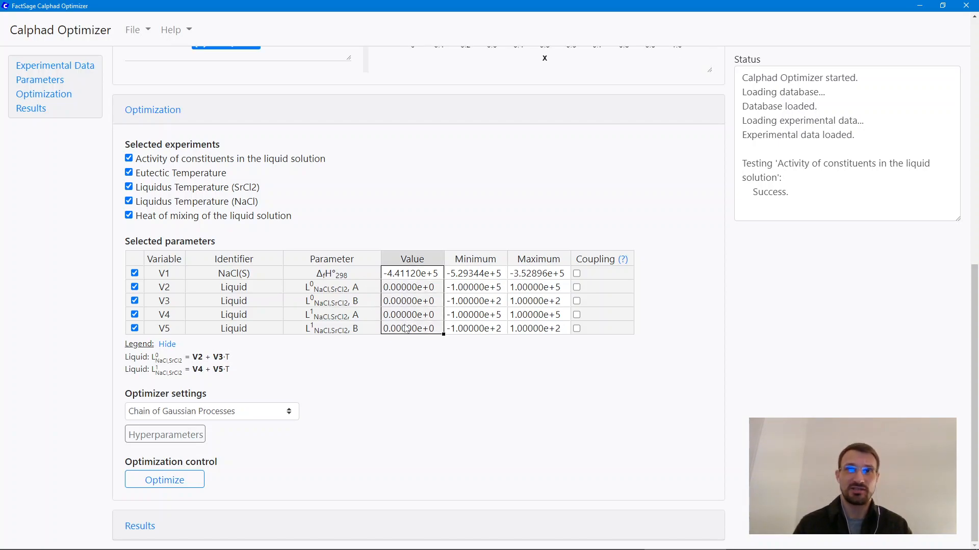
left_click(414, 303)
left_click(418, 290)
left_click(419, 276)
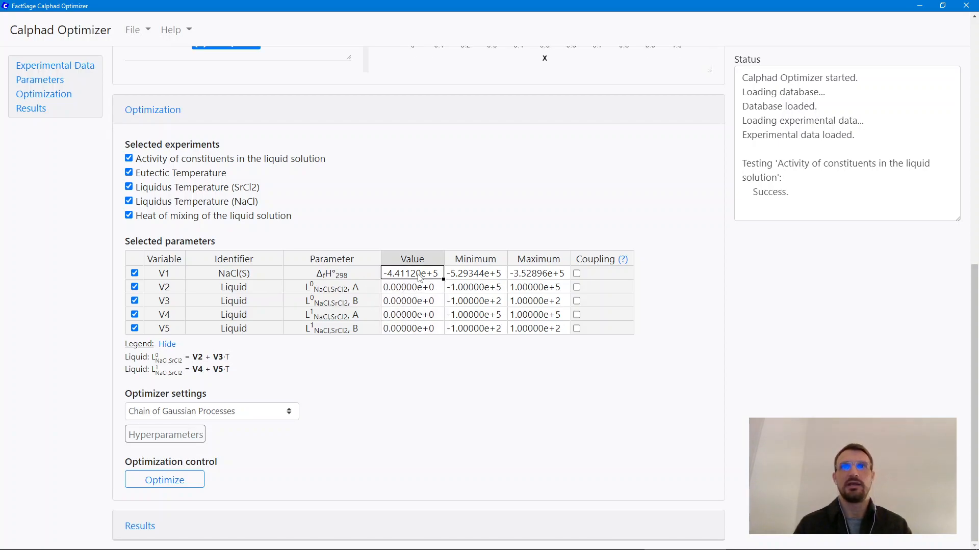
left_click(478, 278)
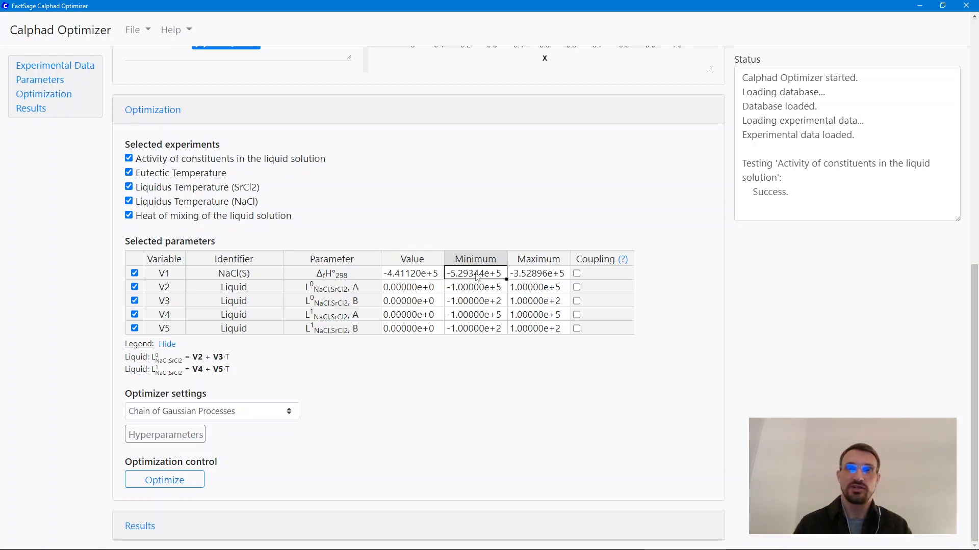
left_click(537, 278)
left_click(535, 285)
left_click(530, 305)
left_click(527, 327)
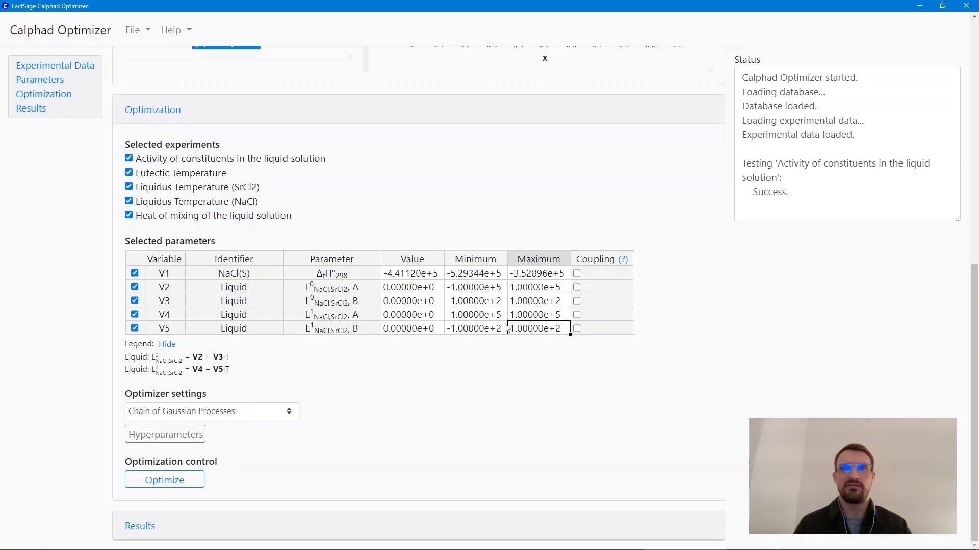
left_click(498, 305)
Step: Set the bounds of variable V2 to -10000 and 10000, and those of V3 to -10 and 10
double_click(475, 287)
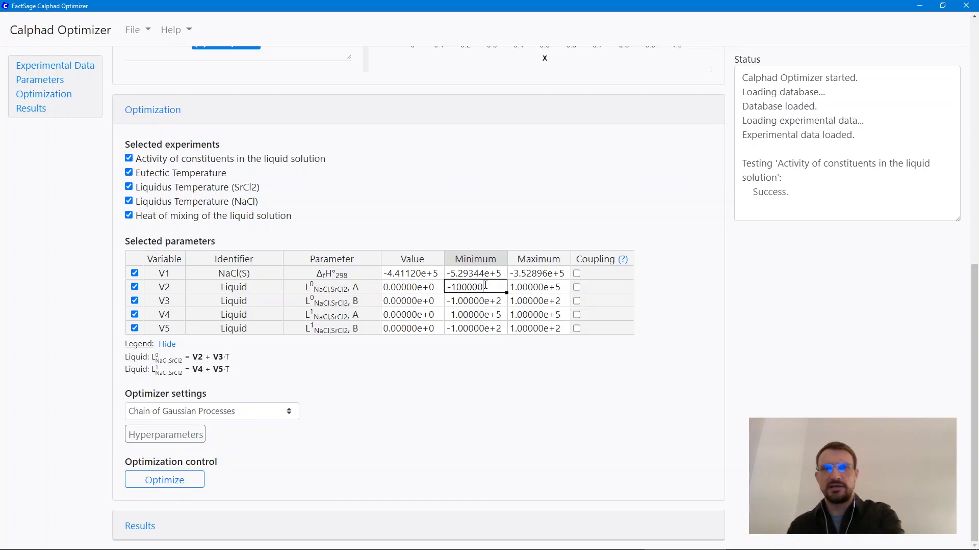
left_click(536, 289)
double_click(535, 290)
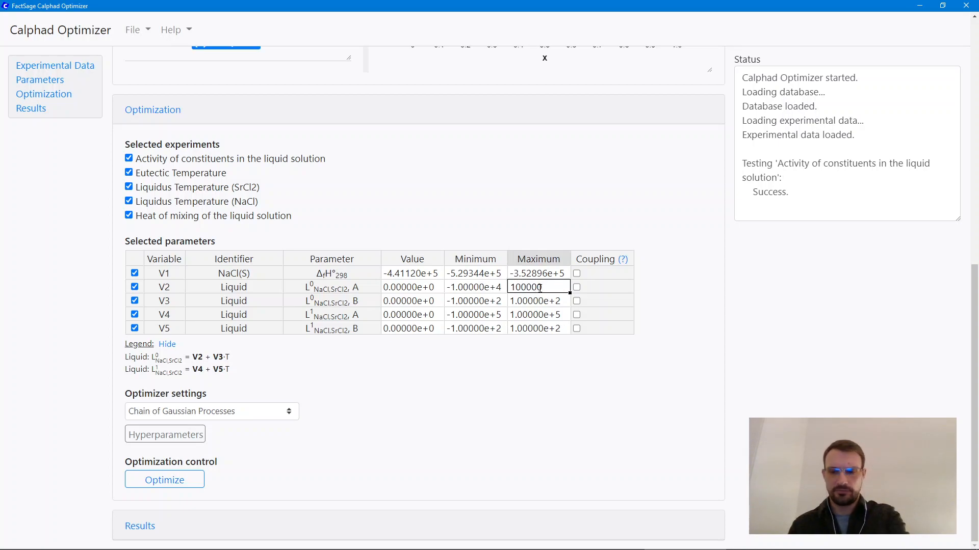
key("Tab")
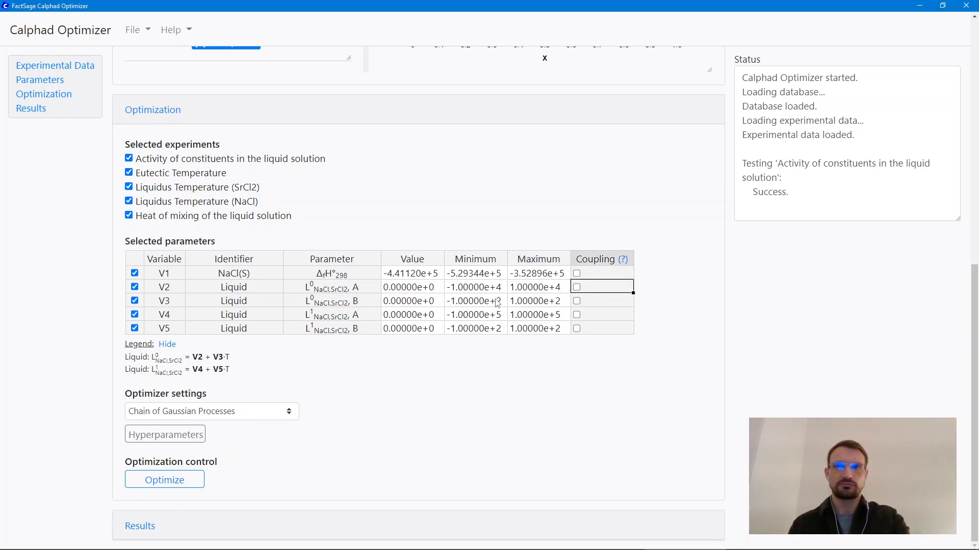
left_click(495, 302)
double_click(494, 302)
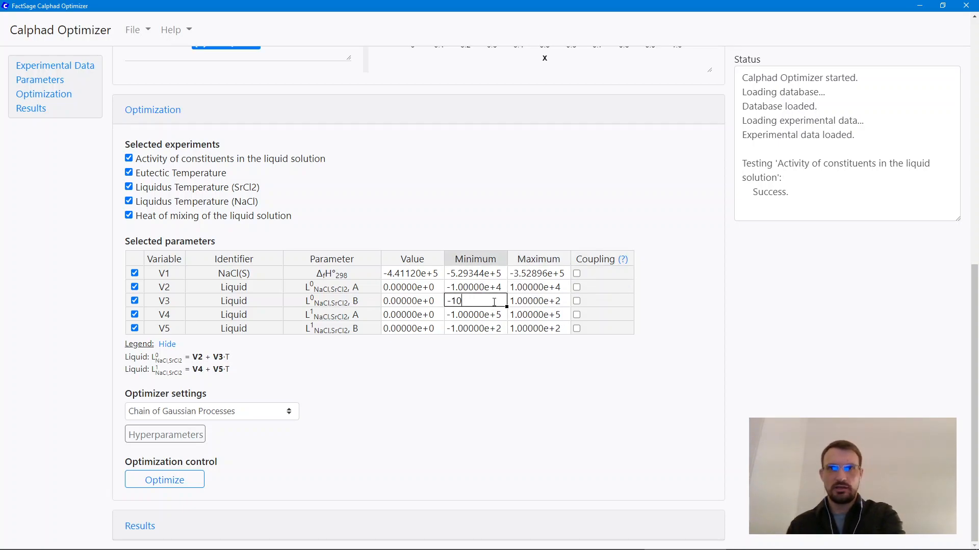
left_click(532, 306)
type("10")
Step: Set the bounds of variable V4 to -10000 and 10000, and those of V5 to -10 and 10
left_click(492, 316)
double_click(488, 316)
double_click(546, 316)
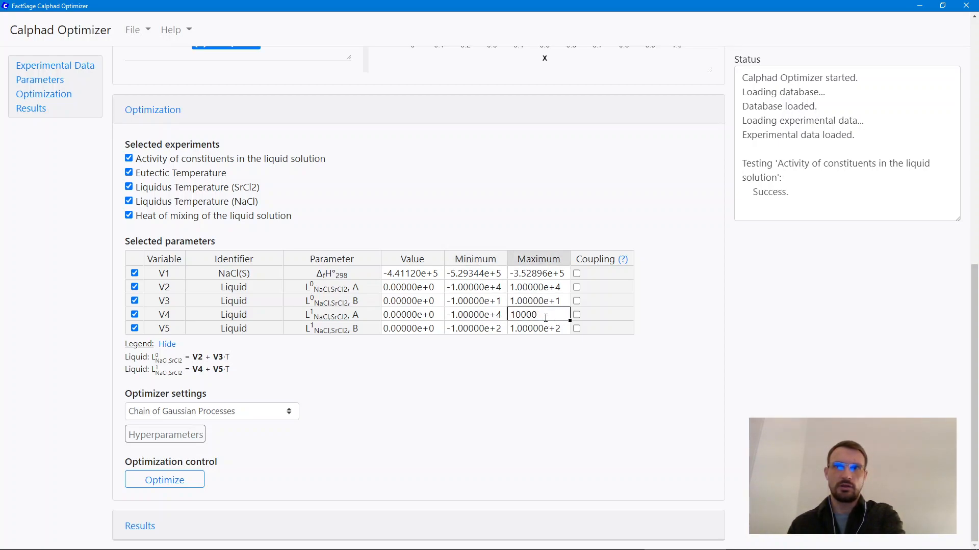
left_click(490, 330)
double_click(490, 330)
double_click(551, 329)
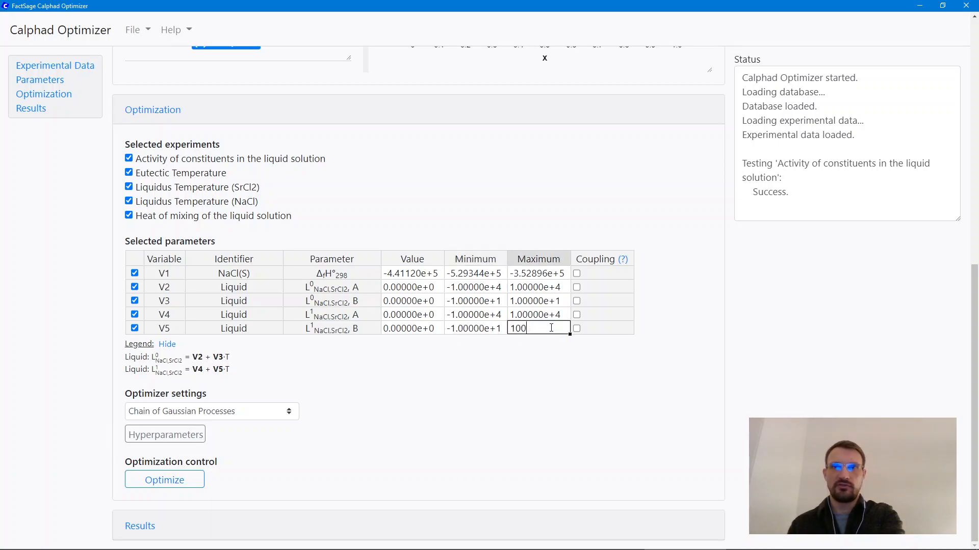
left_click(536, 359)
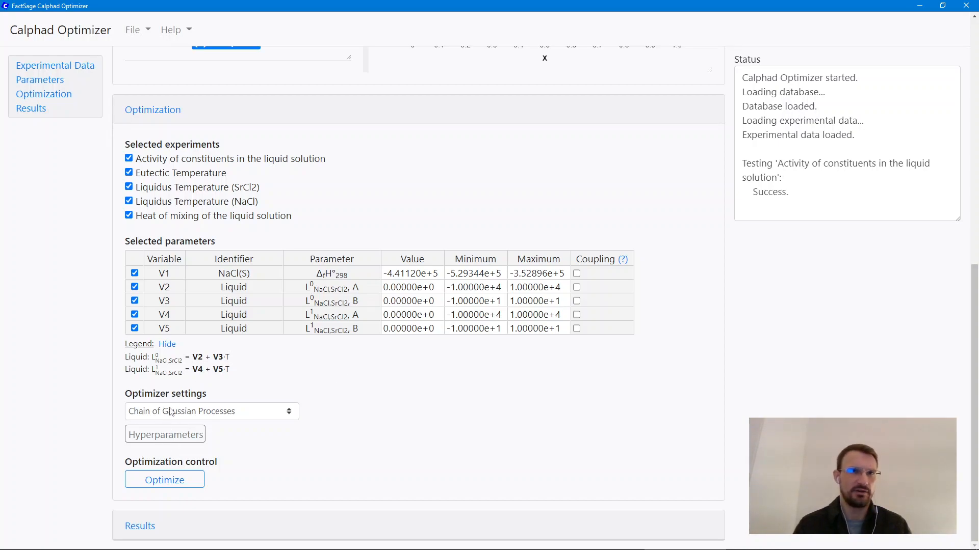
Step: Keep Chain of Gaussian Processes as the optimizer and review its hyperparameters and workflow diagram, collapsing them when done
left_click(201, 415)
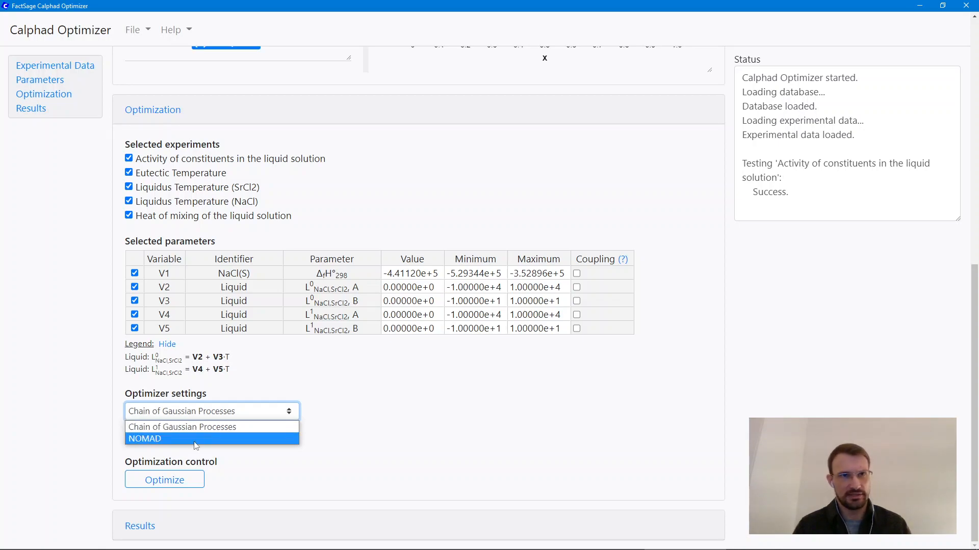
left_click(194, 427)
left_click(168, 434)
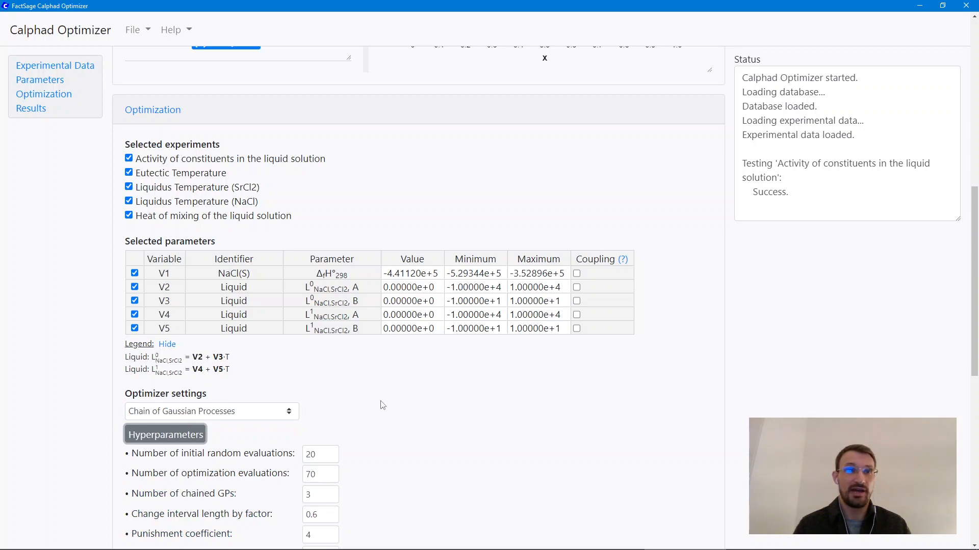
scroll(382, 405, "down", 6)
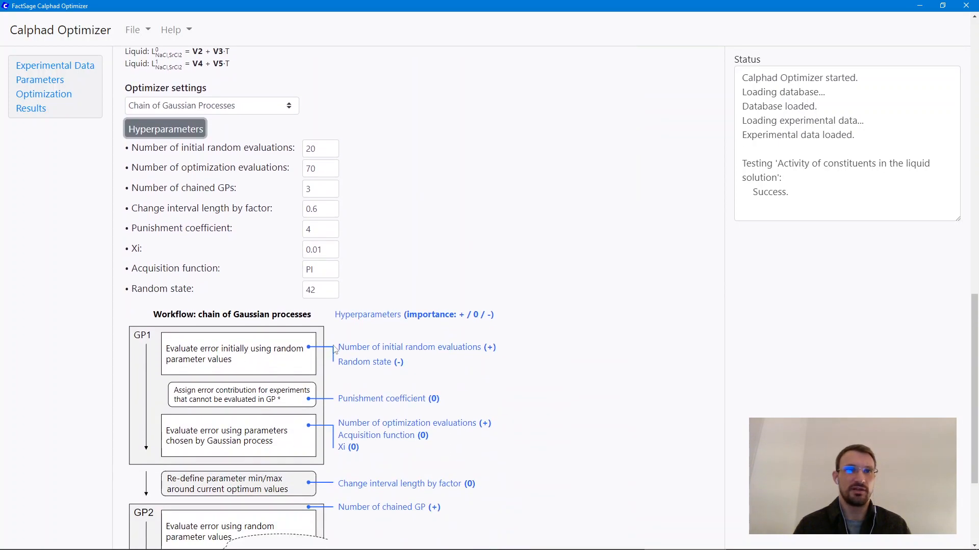
scroll(356, 347, "down", 3)
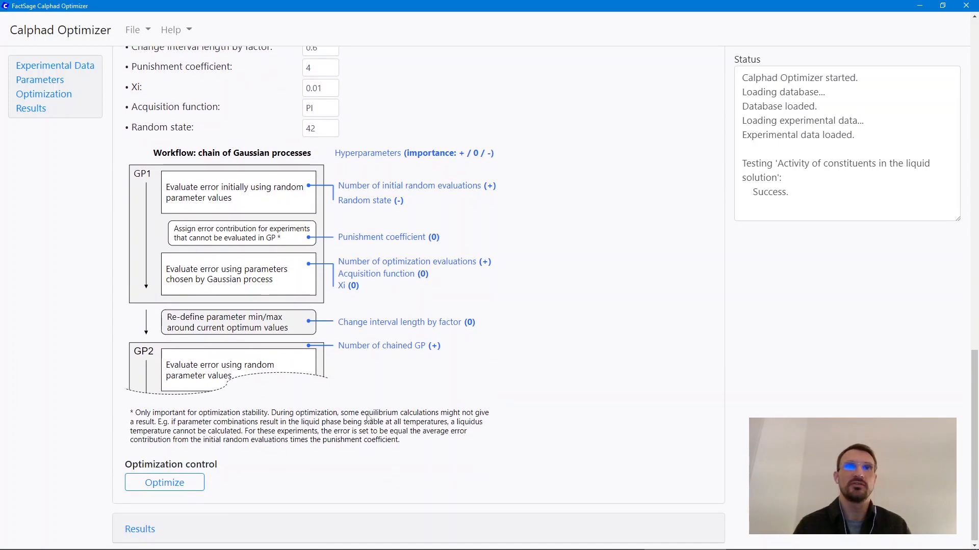
scroll(257, 298, "up", 1)
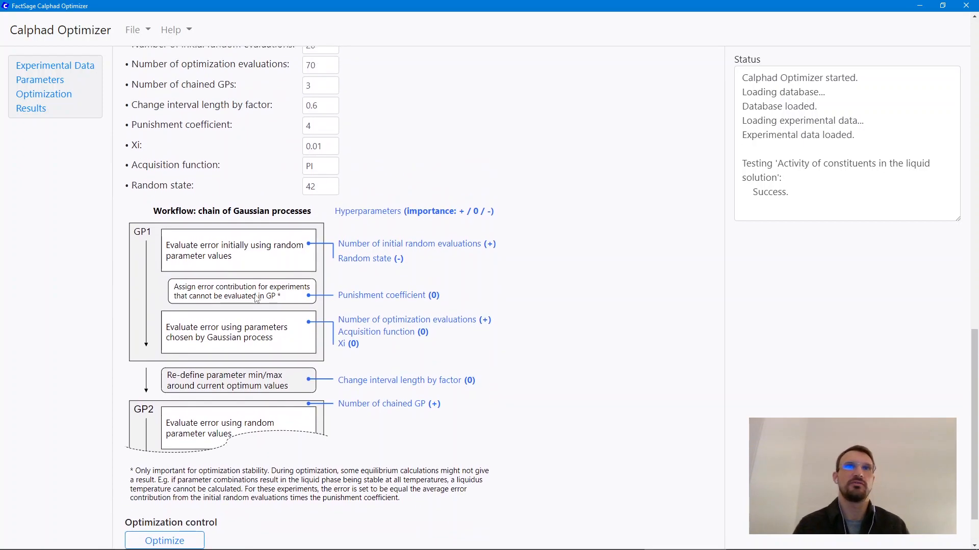
scroll(256, 298, "up", 1)
scroll(256, 298, "up", 3)
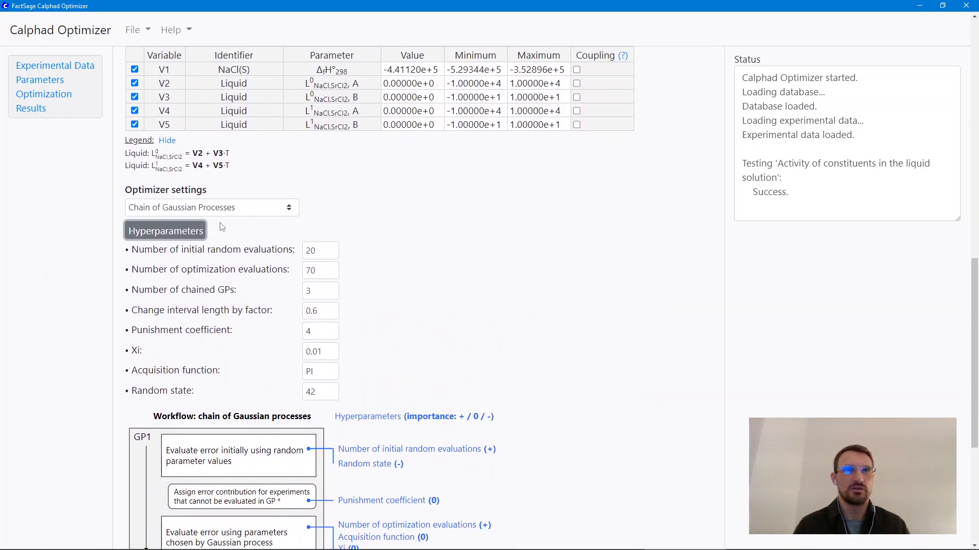
left_click(192, 237)
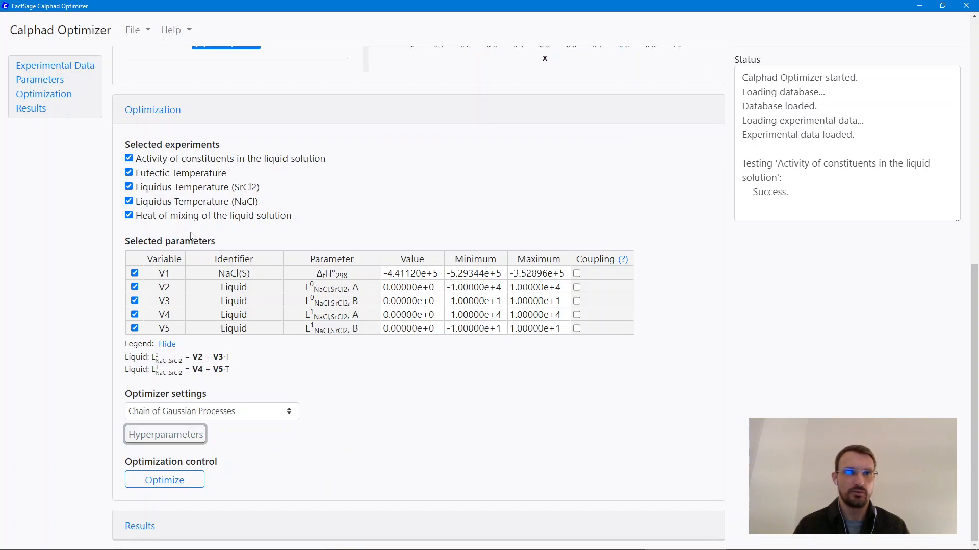
Step: Start the optimization and expand the Results section
left_click(188, 485)
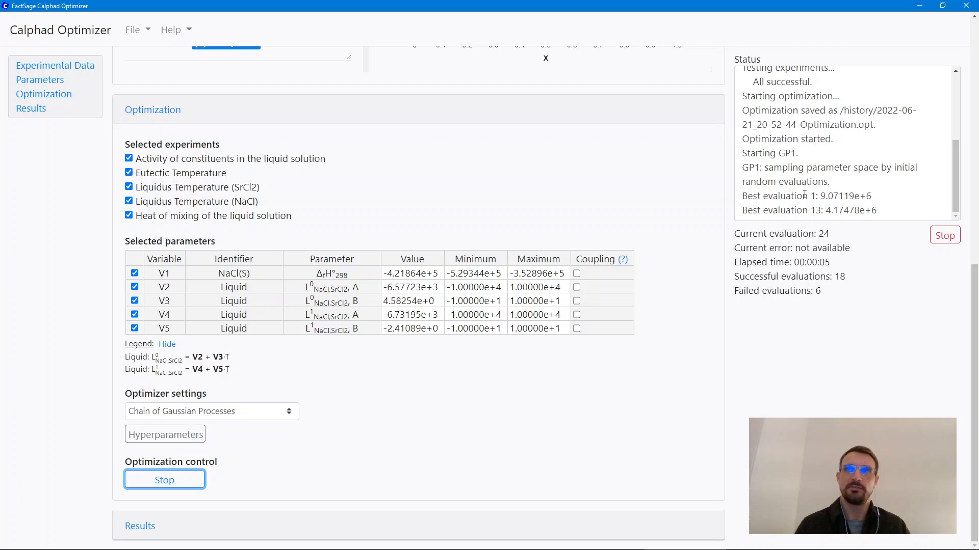
left_click(131, 530)
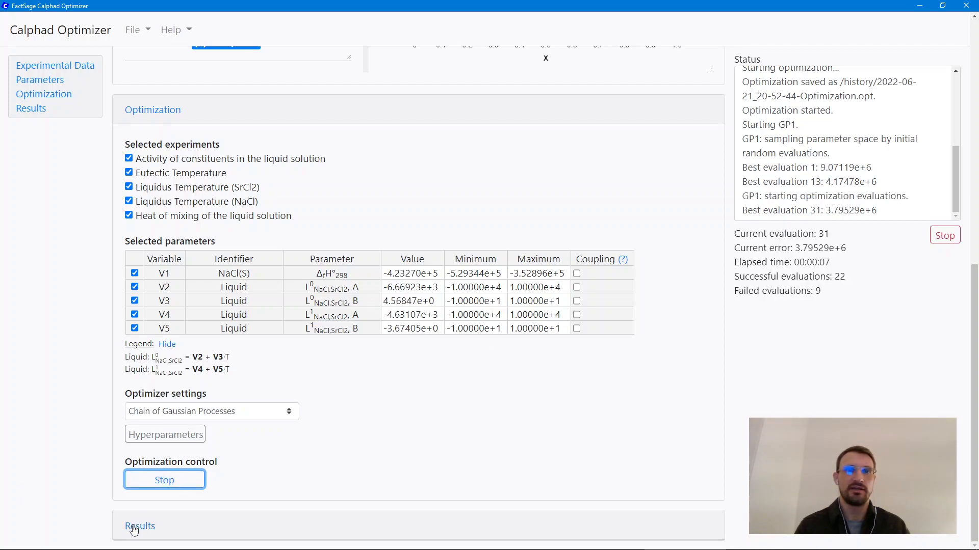
scroll(84, 273, "down", 12)
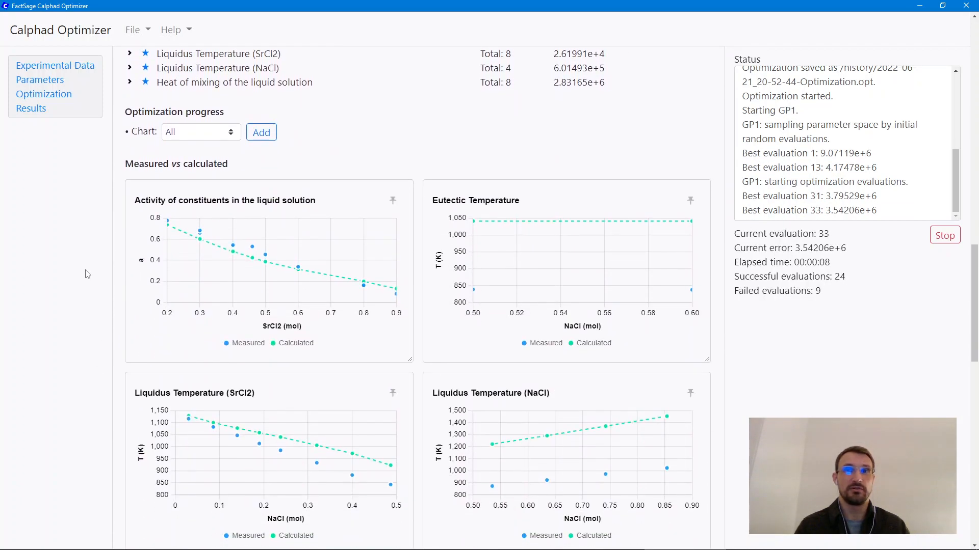
Step: Examine the measured vs calculated charts of all five data groups and the error summary while the optimization runs
scroll(86, 274, "down", 1)
scroll(87, 275, "down", 1)
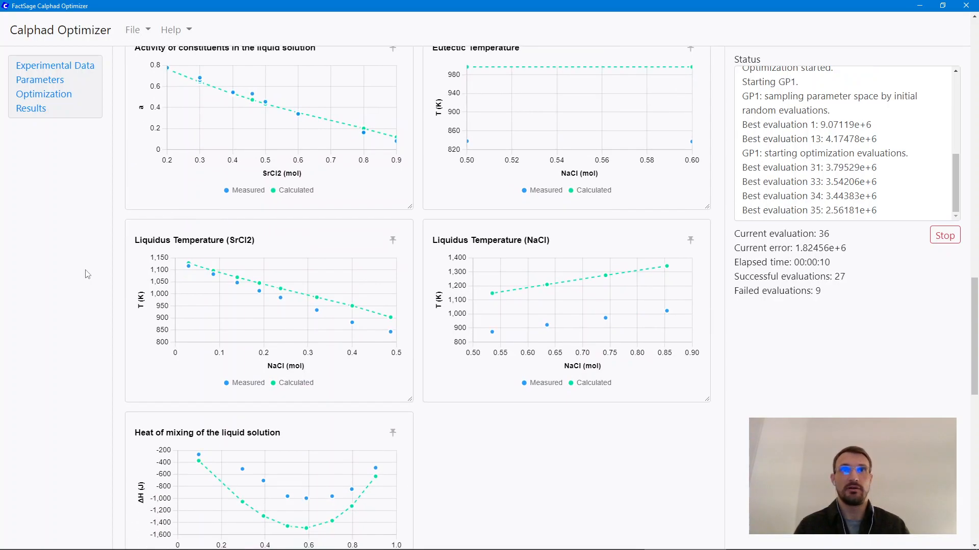
scroll(87, 274, "up", 1)
scroll(87, 274, "down", 1)
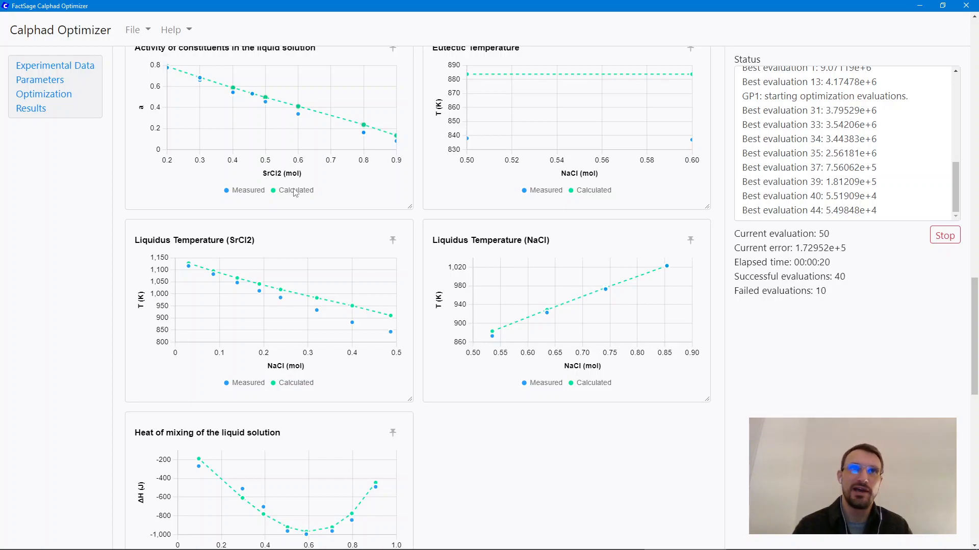
left_click_drag(977, 289, 977, 288)
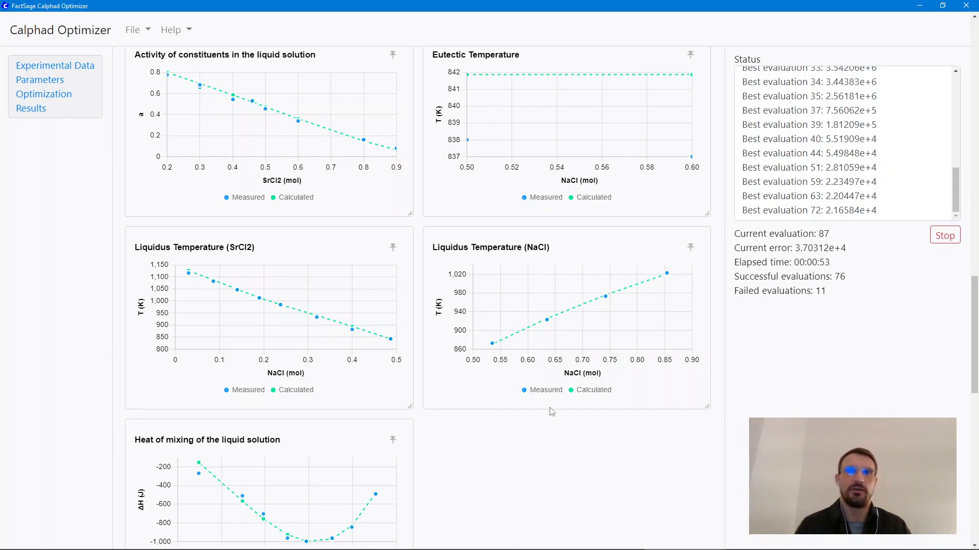
scroll(551, 409, "down", 2)
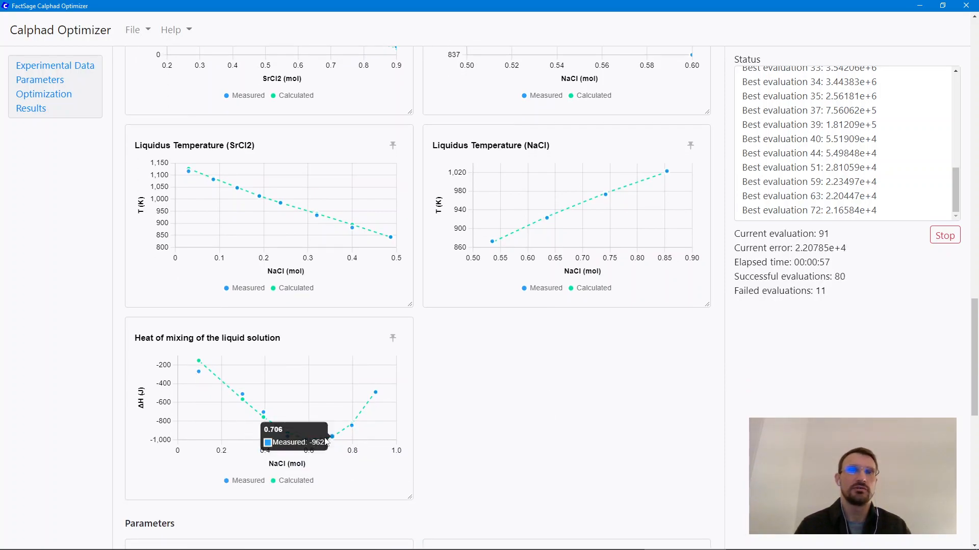
scroll(526, 393, "up", 3)
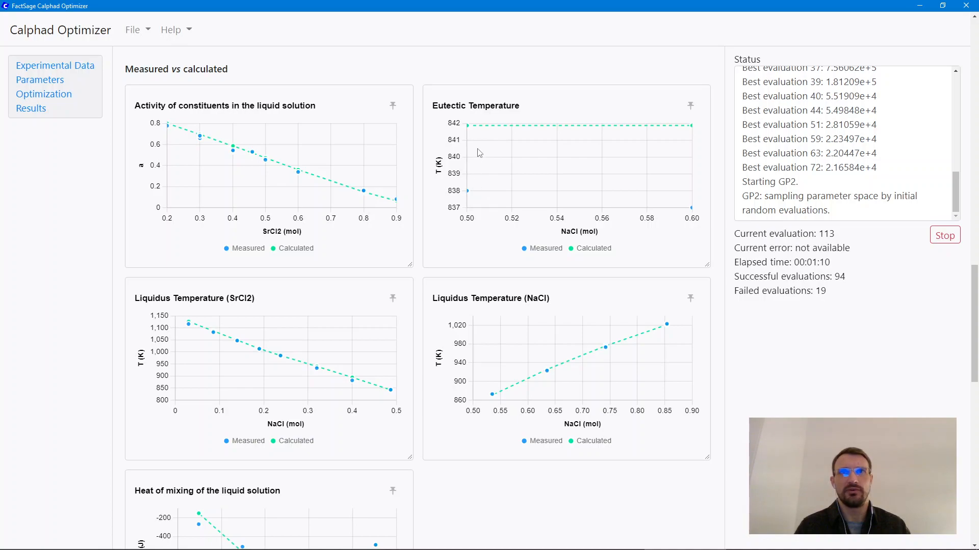
scroll(434, 233, "up", 3)
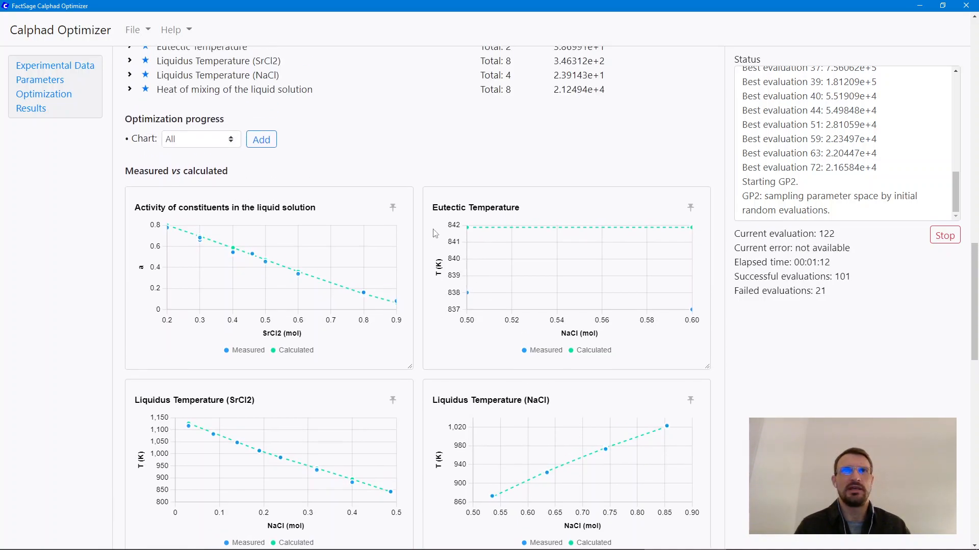
scroll(435, 233, "up", 3)
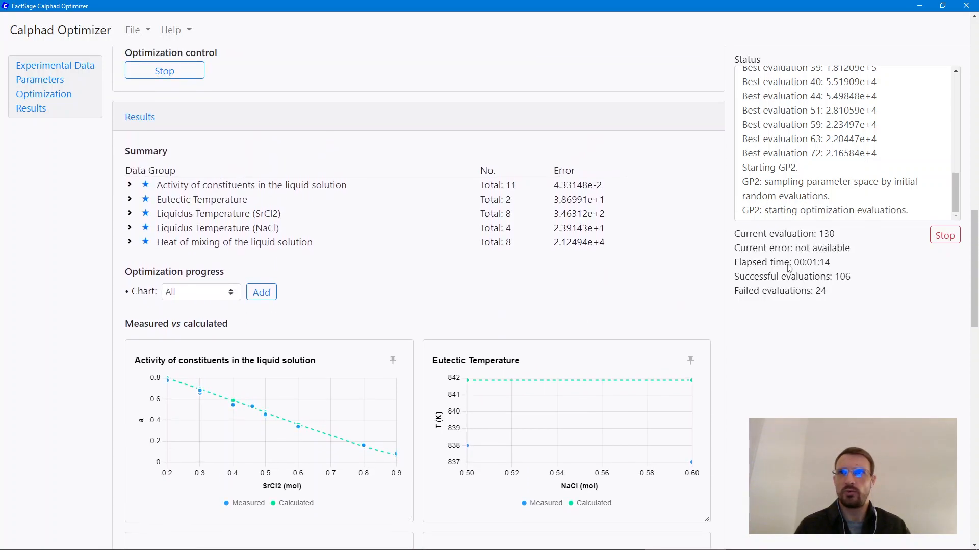
scroll(423, 336, "down", 1)
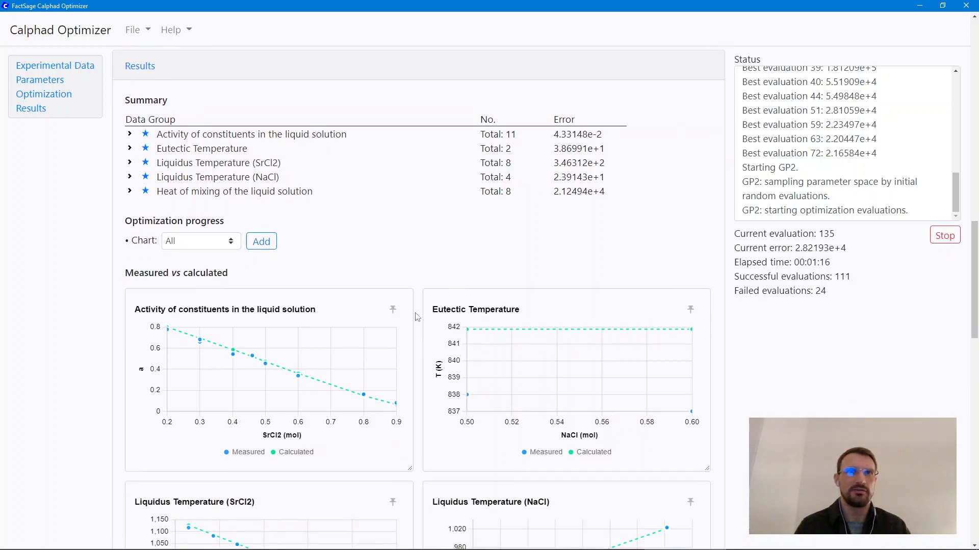
Step: Check the current best values of variables V1 to V5 in the selected parameters table
scroll(416, 316, "up", 4)
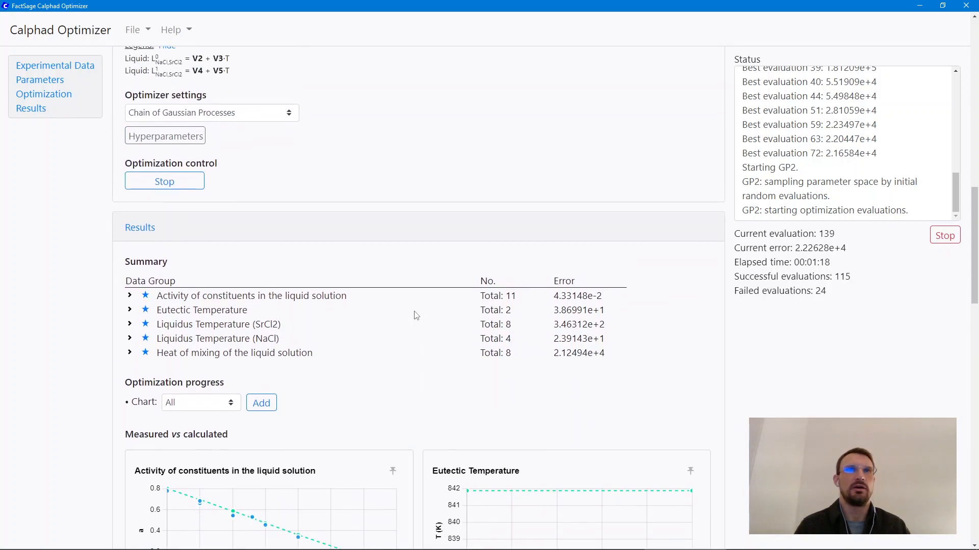
scroll(416, 315, "up", 5)
left_click_drag(419, 235, 432, 315)
left_click(432, 314)
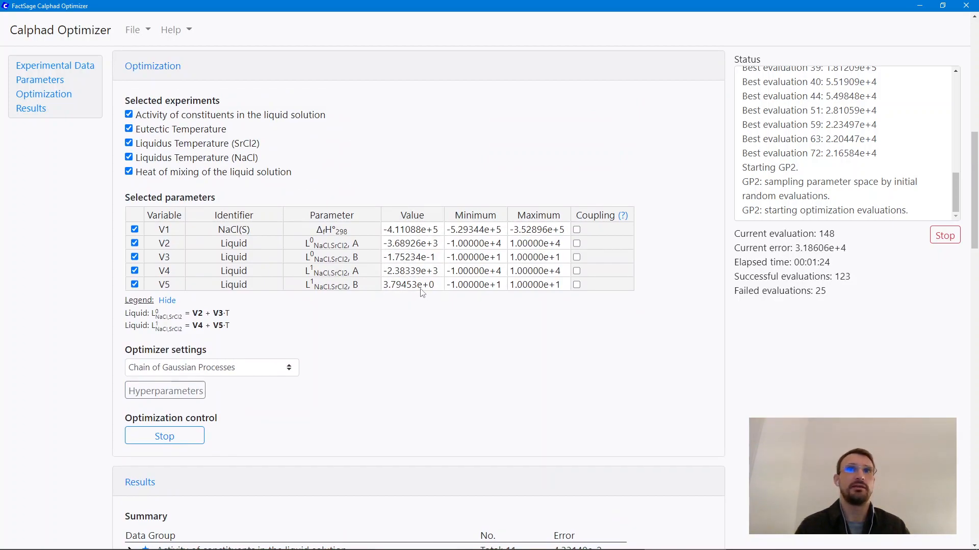
left_click_drag(418, 236, 418, 260)
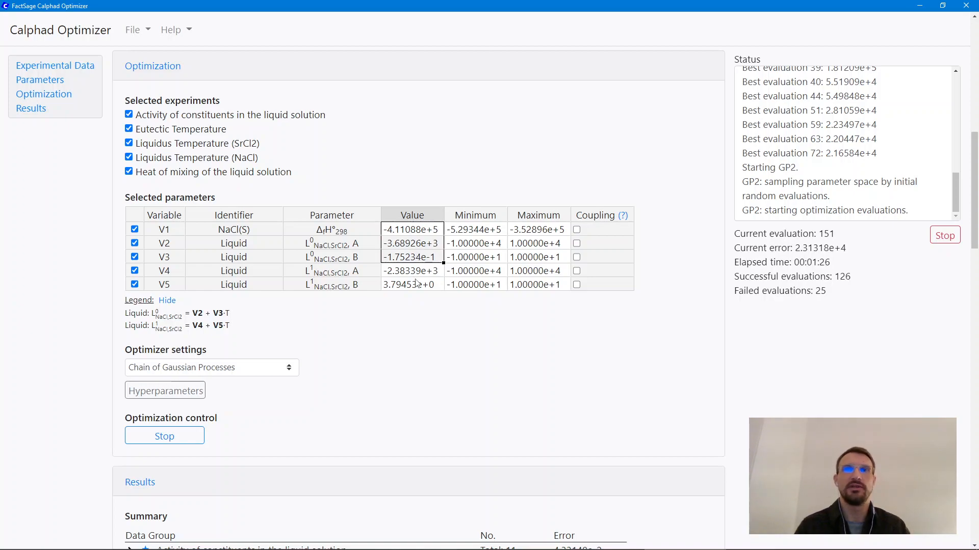
left_click(418, 310)
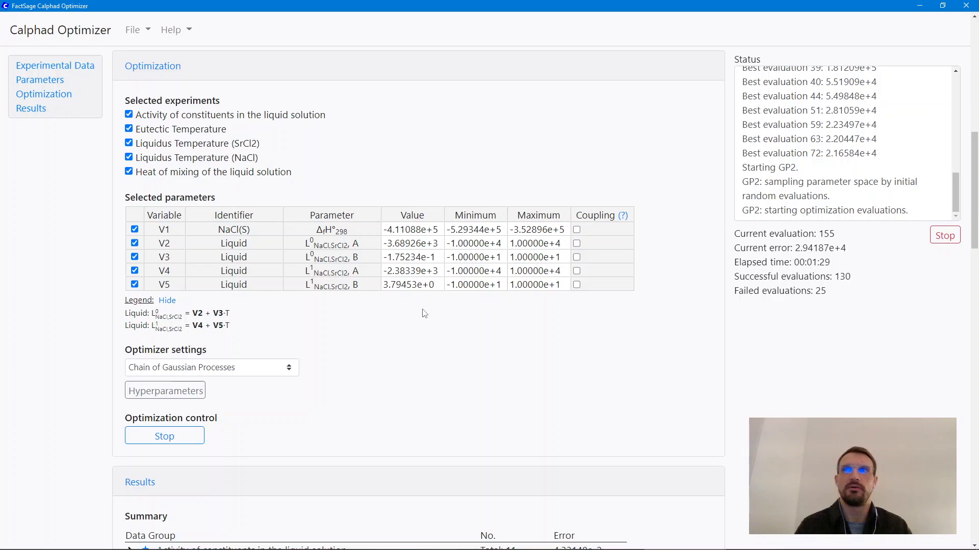
Step: Add an optimization progress chart covering all evaluations to the results and inspect its error points
scroll(422, 313, "down", 5)
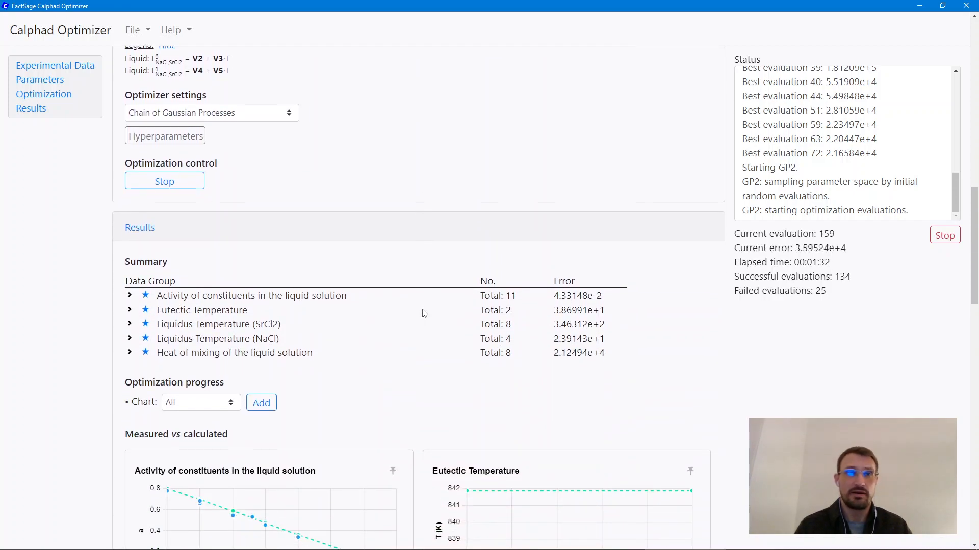
scroll(420, 394, "down", 2)
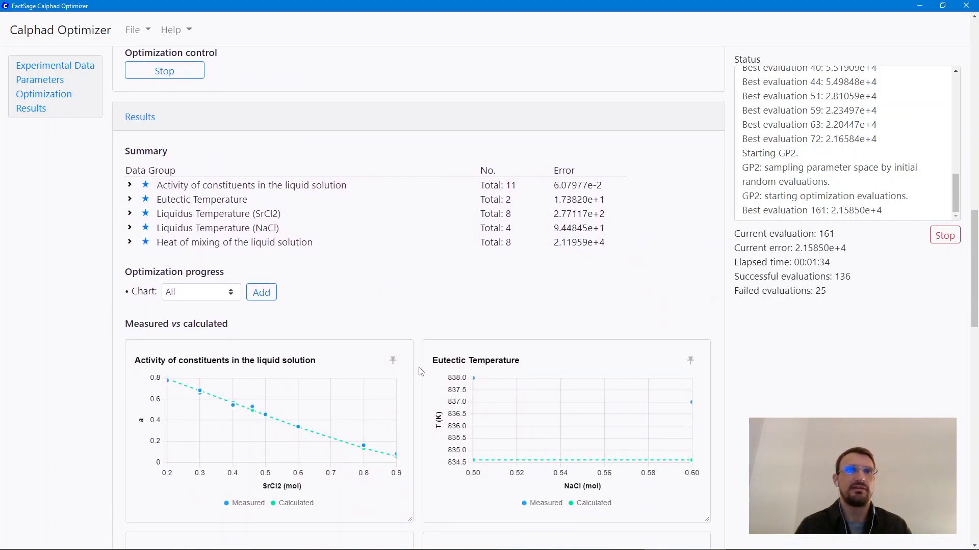
left_click(260, 294)
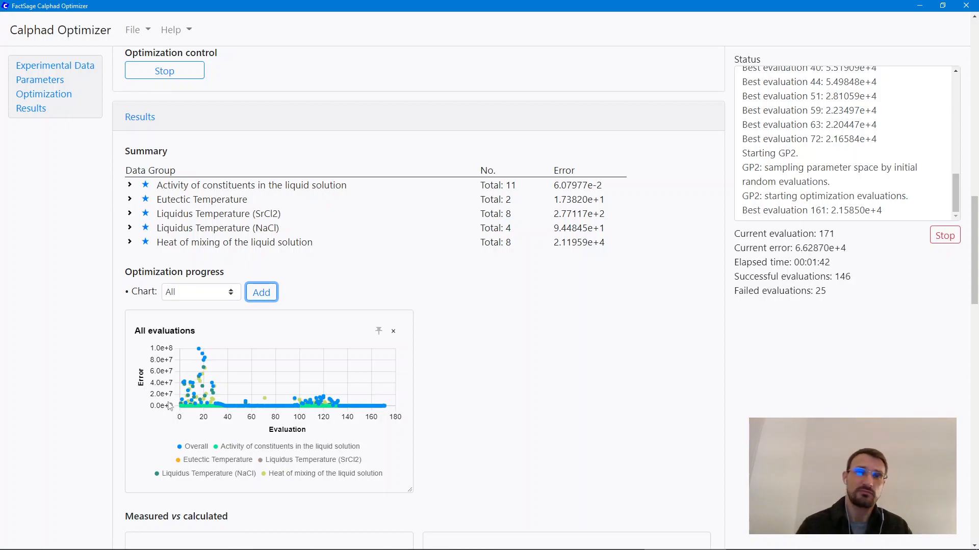
mouse_move(357, 411)
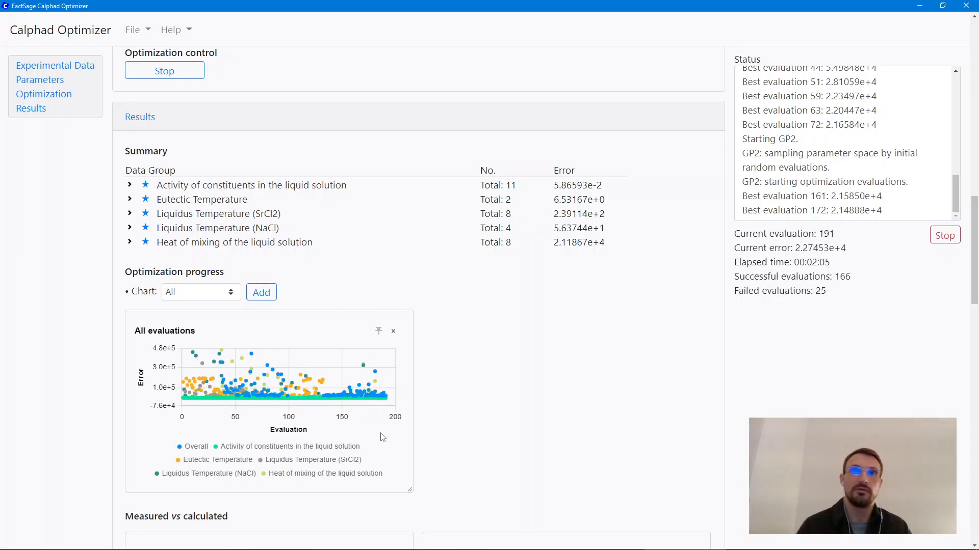
Step: Examine the error vs value charts of parameters V1 to V5 and inspect the lowest-error points for V2
scroll(479, 400, "down", 4)
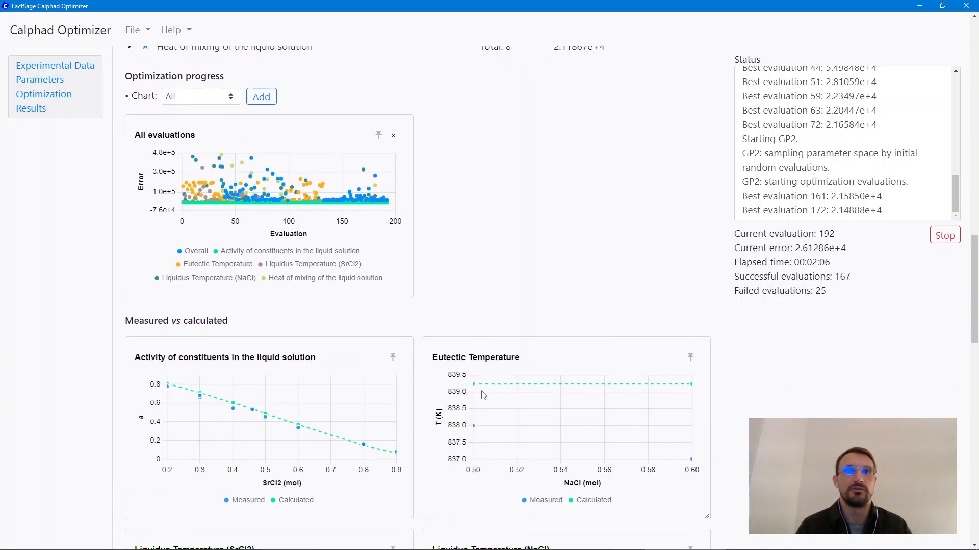
scroll(484, 395, "down", 4)
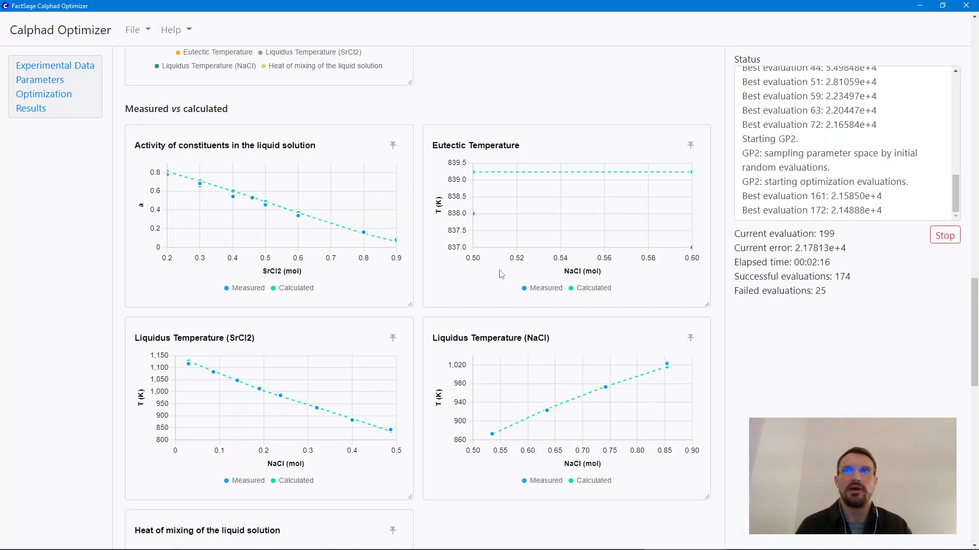
scroll(433, 428, "down", 12)
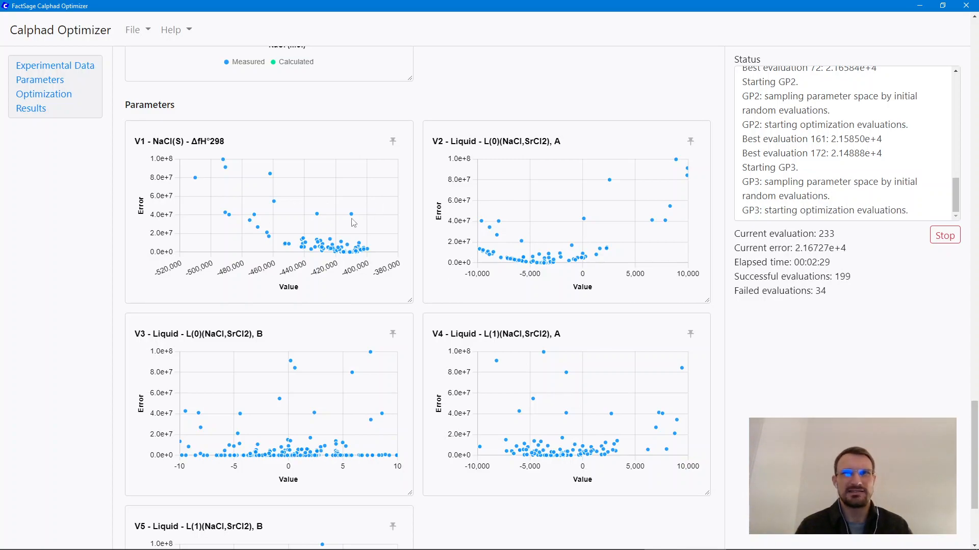
scroll(392, 306, "down", 3)
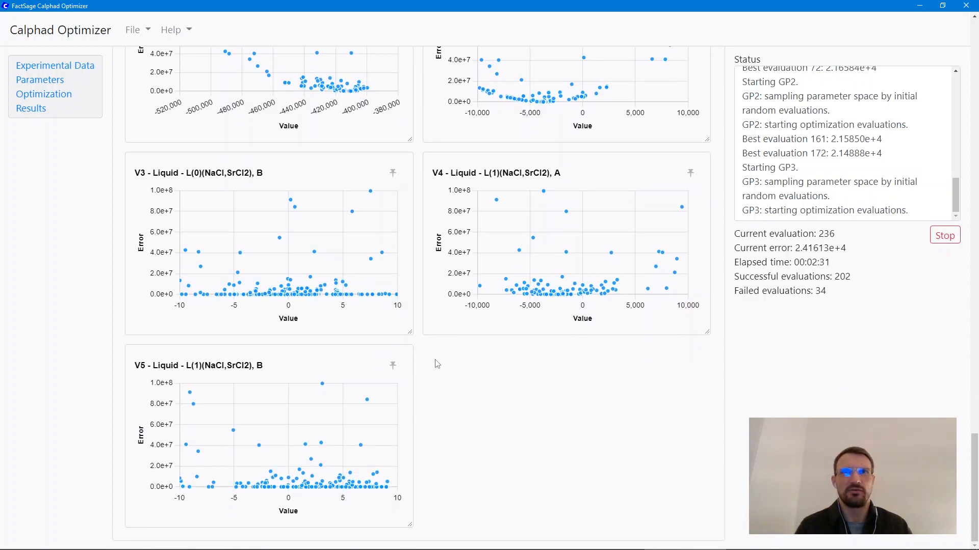
scroll(434, 364, "up", 5)
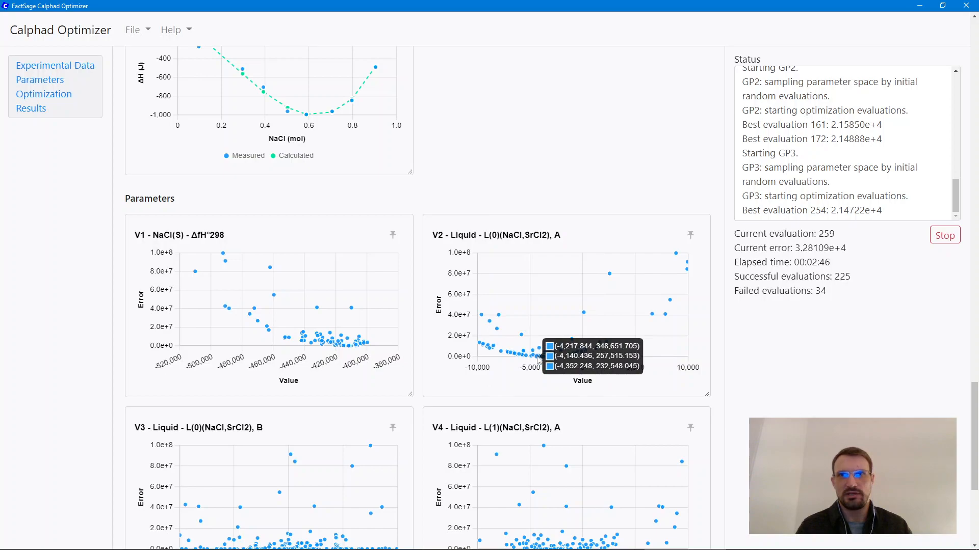
mouse_move(545, 358)
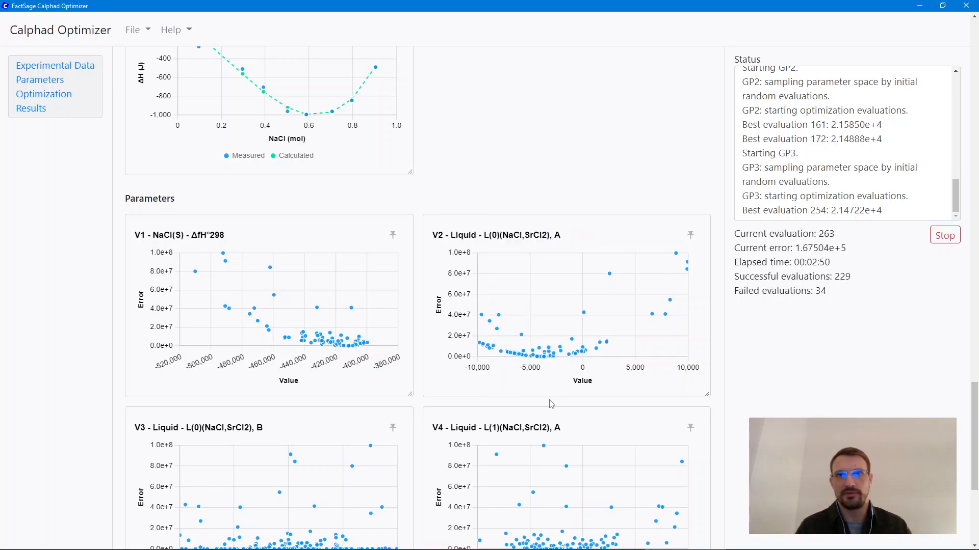
Step: Check the current best value of V2 for the Liquid solution in the selected parameters table
scroll(456, 296, "up", 10)
scroll(457, 297, "up", 15)
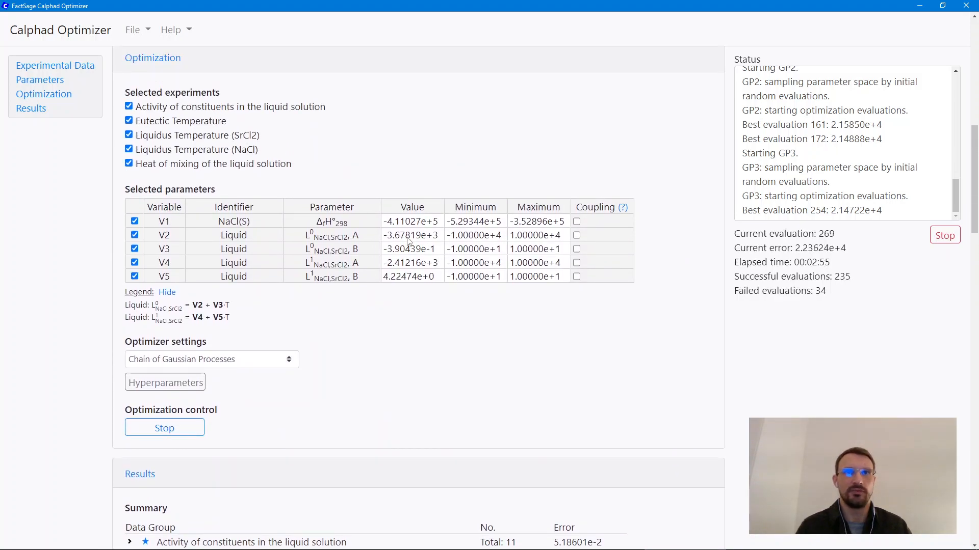
left_click(410, 235)
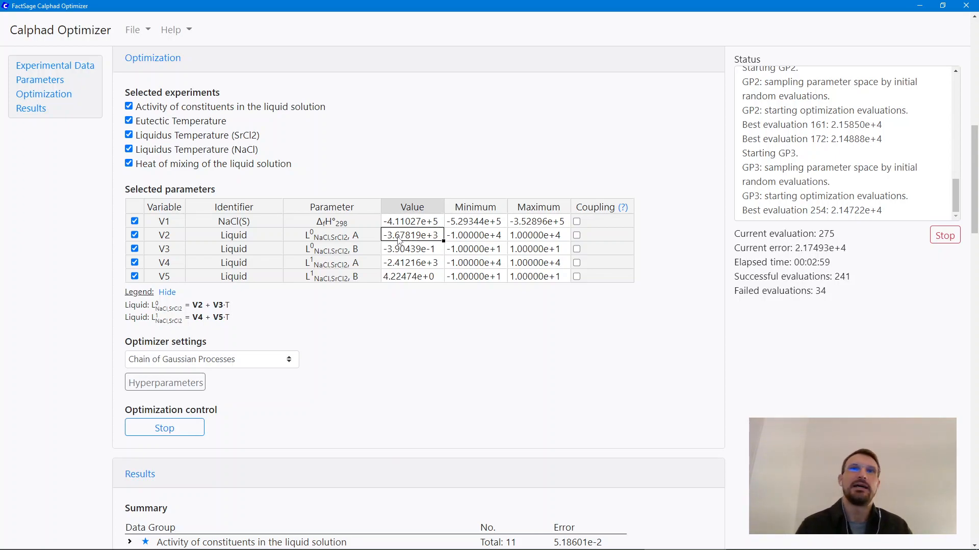
left_click(428, 334)
Step: Review the error summary, progress chart and measured vs calculated charts, and stop the running optimization
scroll(428, 333, "down", 10)
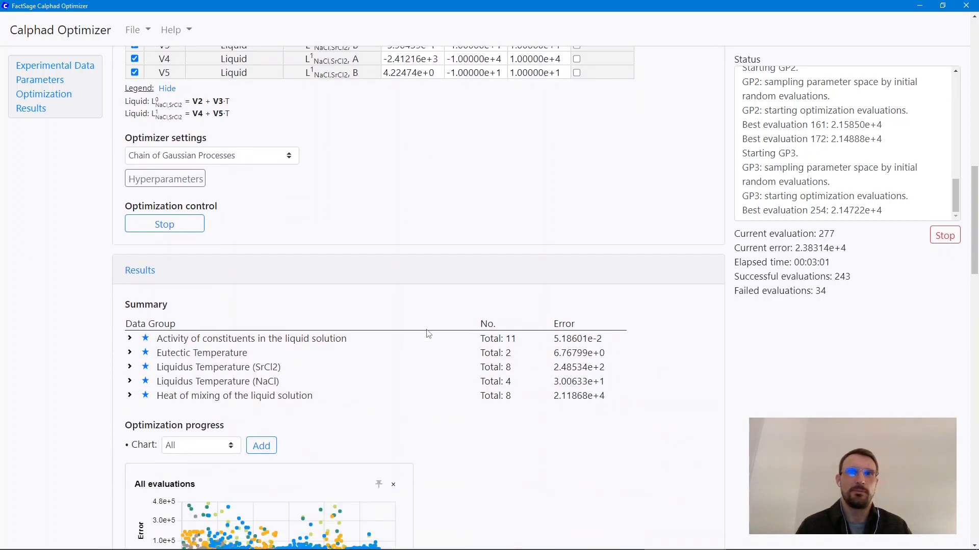
scroll(415, 320, "down", 2)
scroll(415, 320, "up", 2)
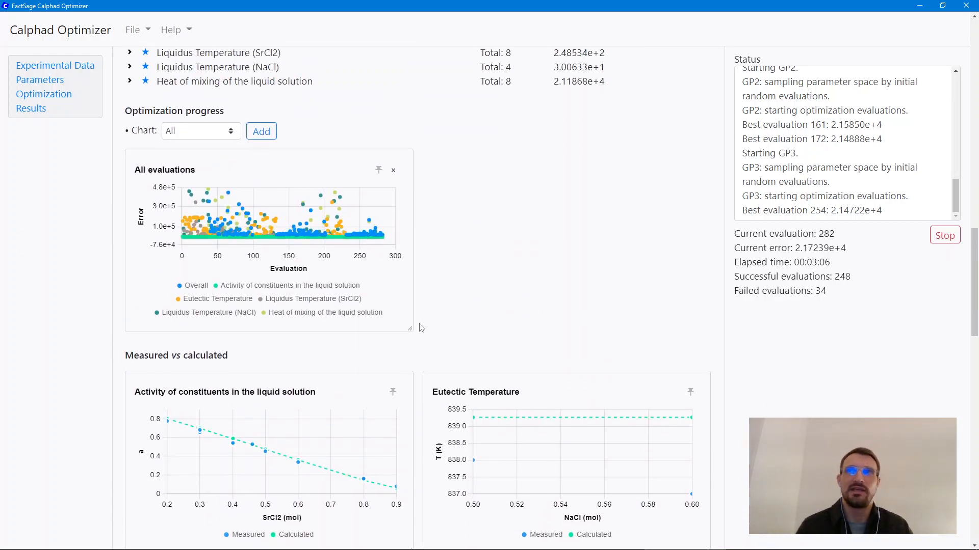
scroll(420, 326, "down", 6)
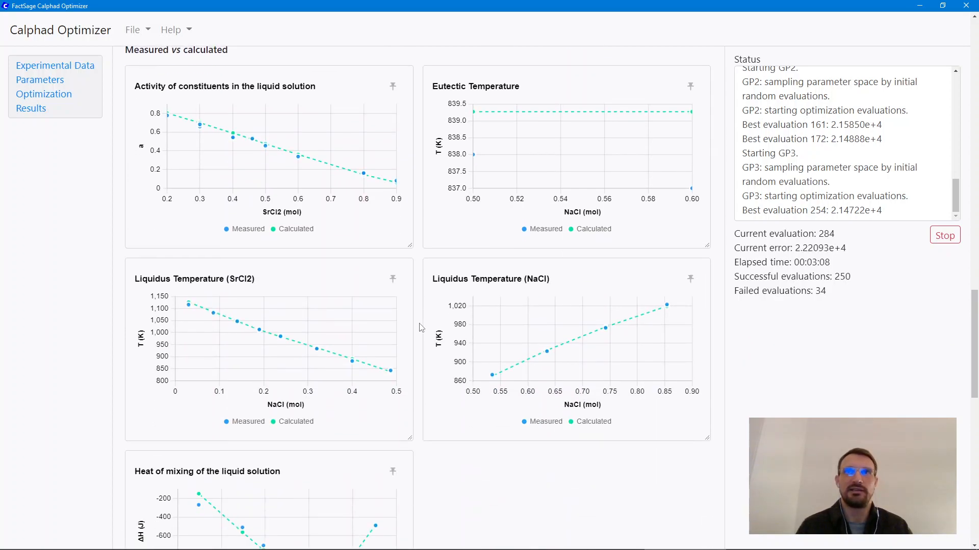
left_click(945, 235)
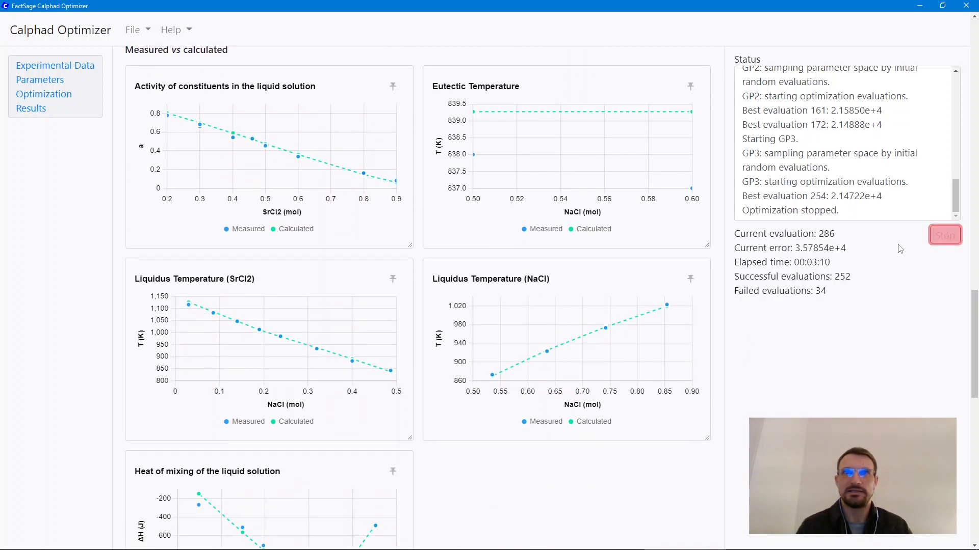